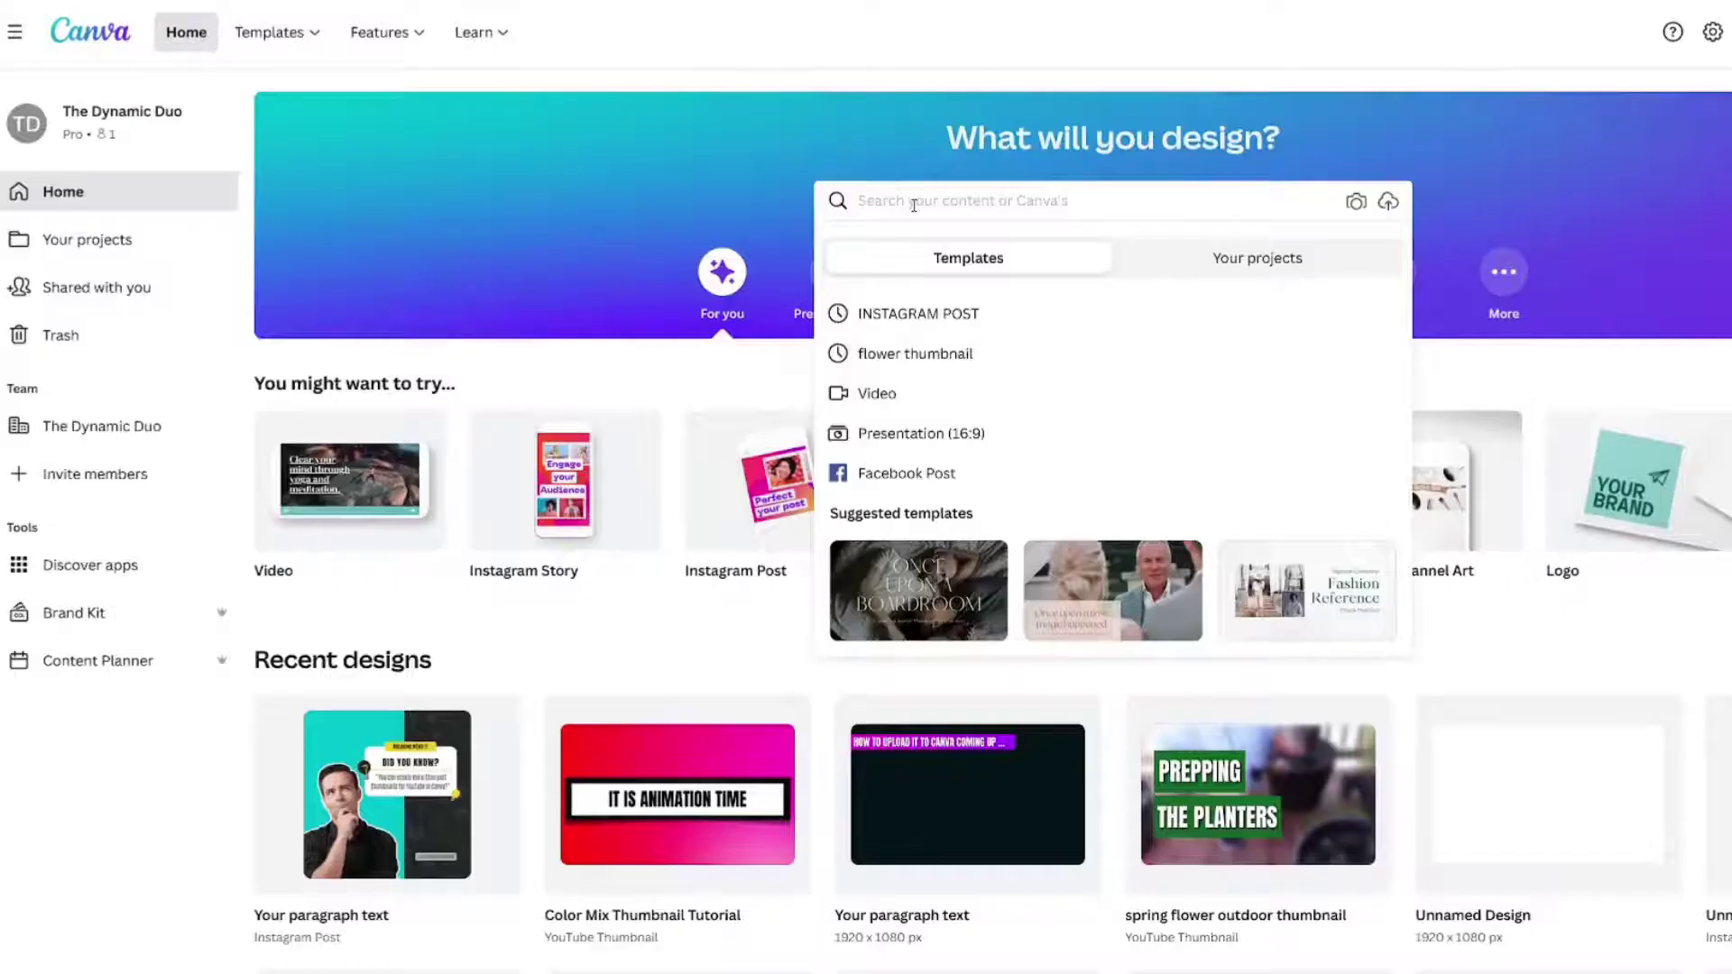
Step: Search Canva templates for 'video' and show the video results
text(video)
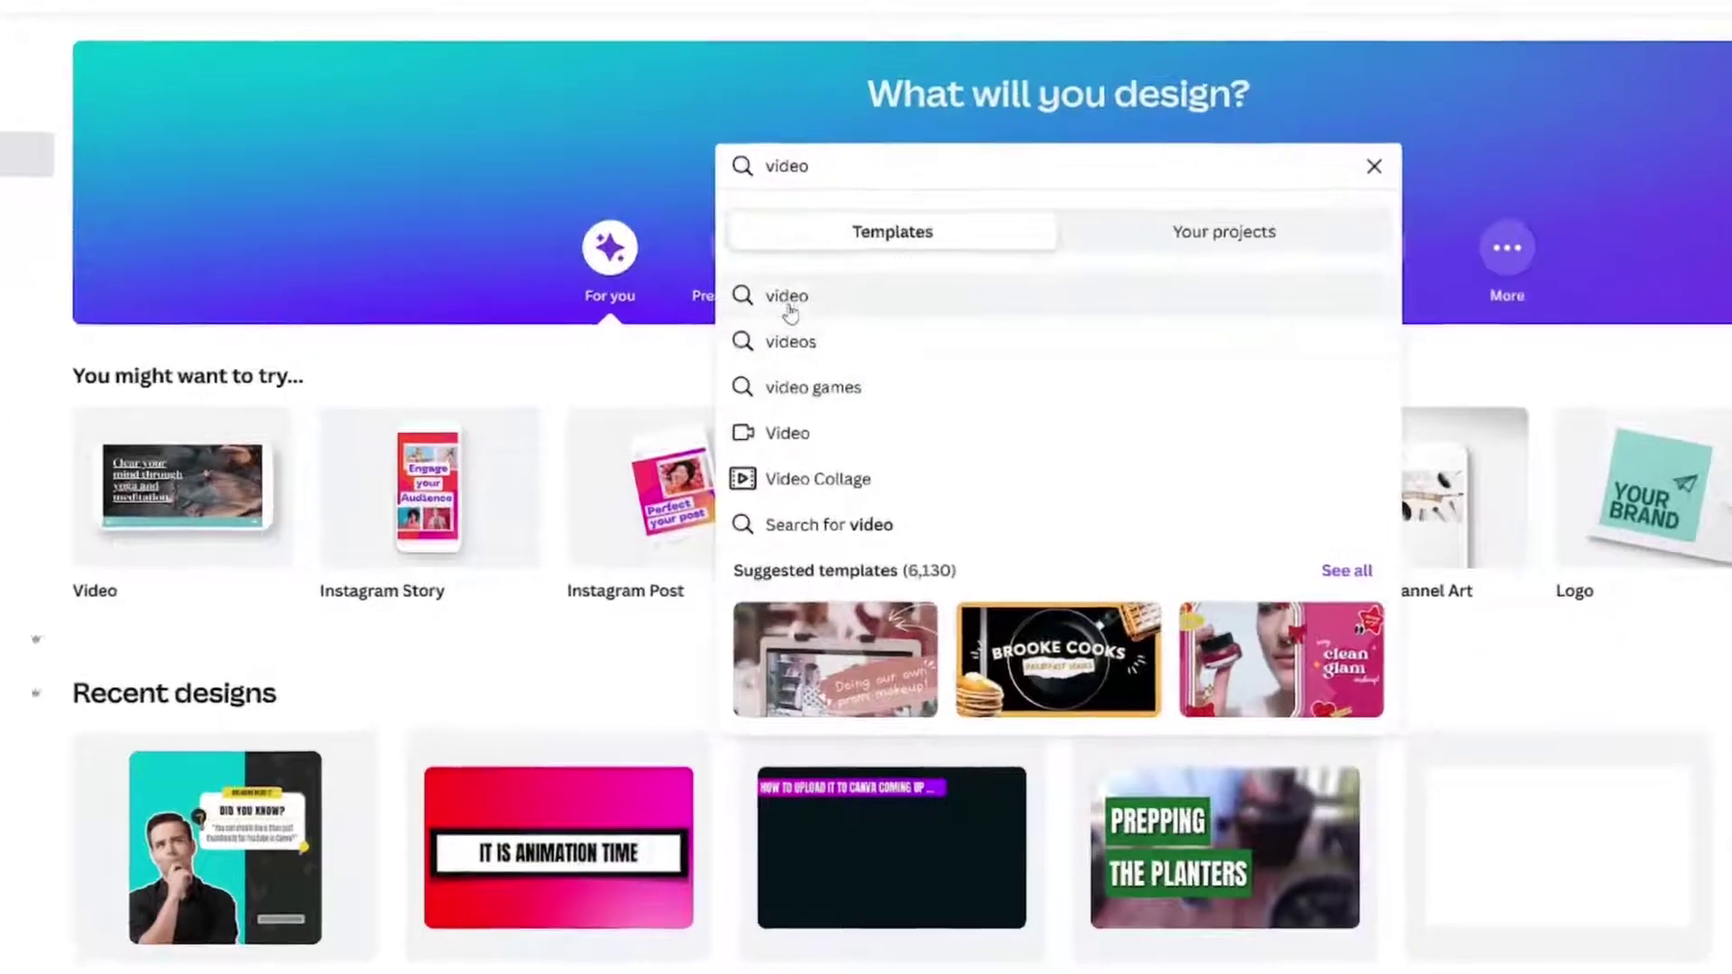
click(857, 314)
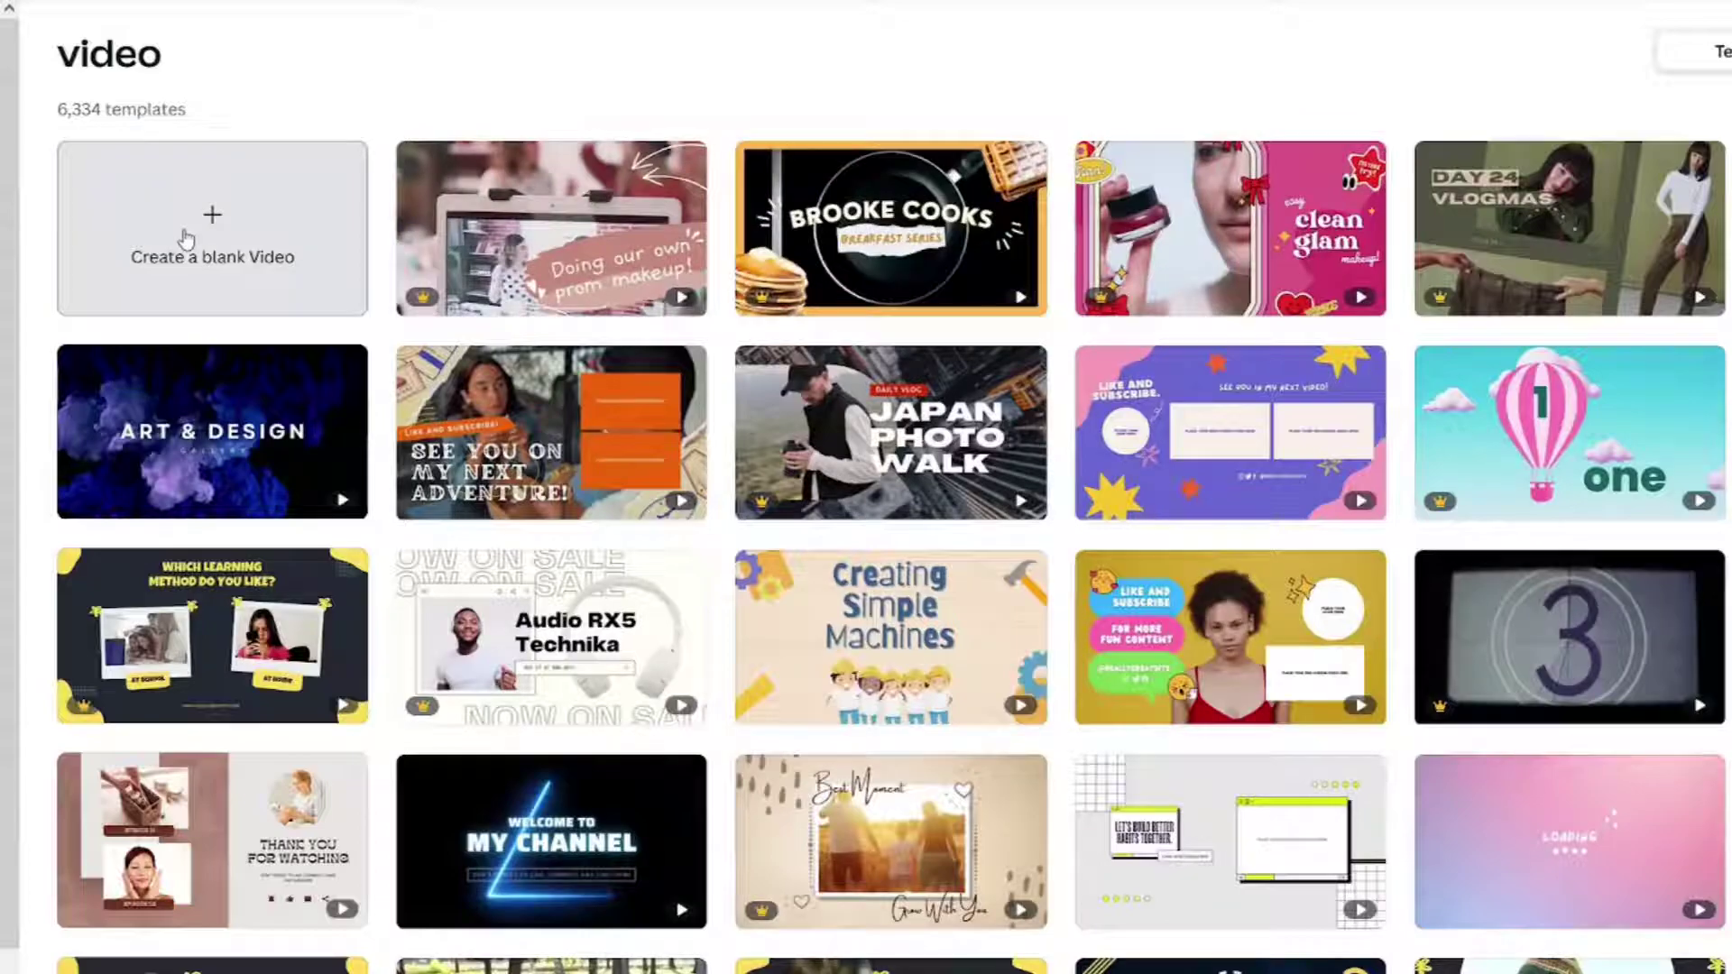
Step: Create a blank video and add the first 'wedding bouquet' stock clip, the sunset bouquet, to it
click(187, 238)
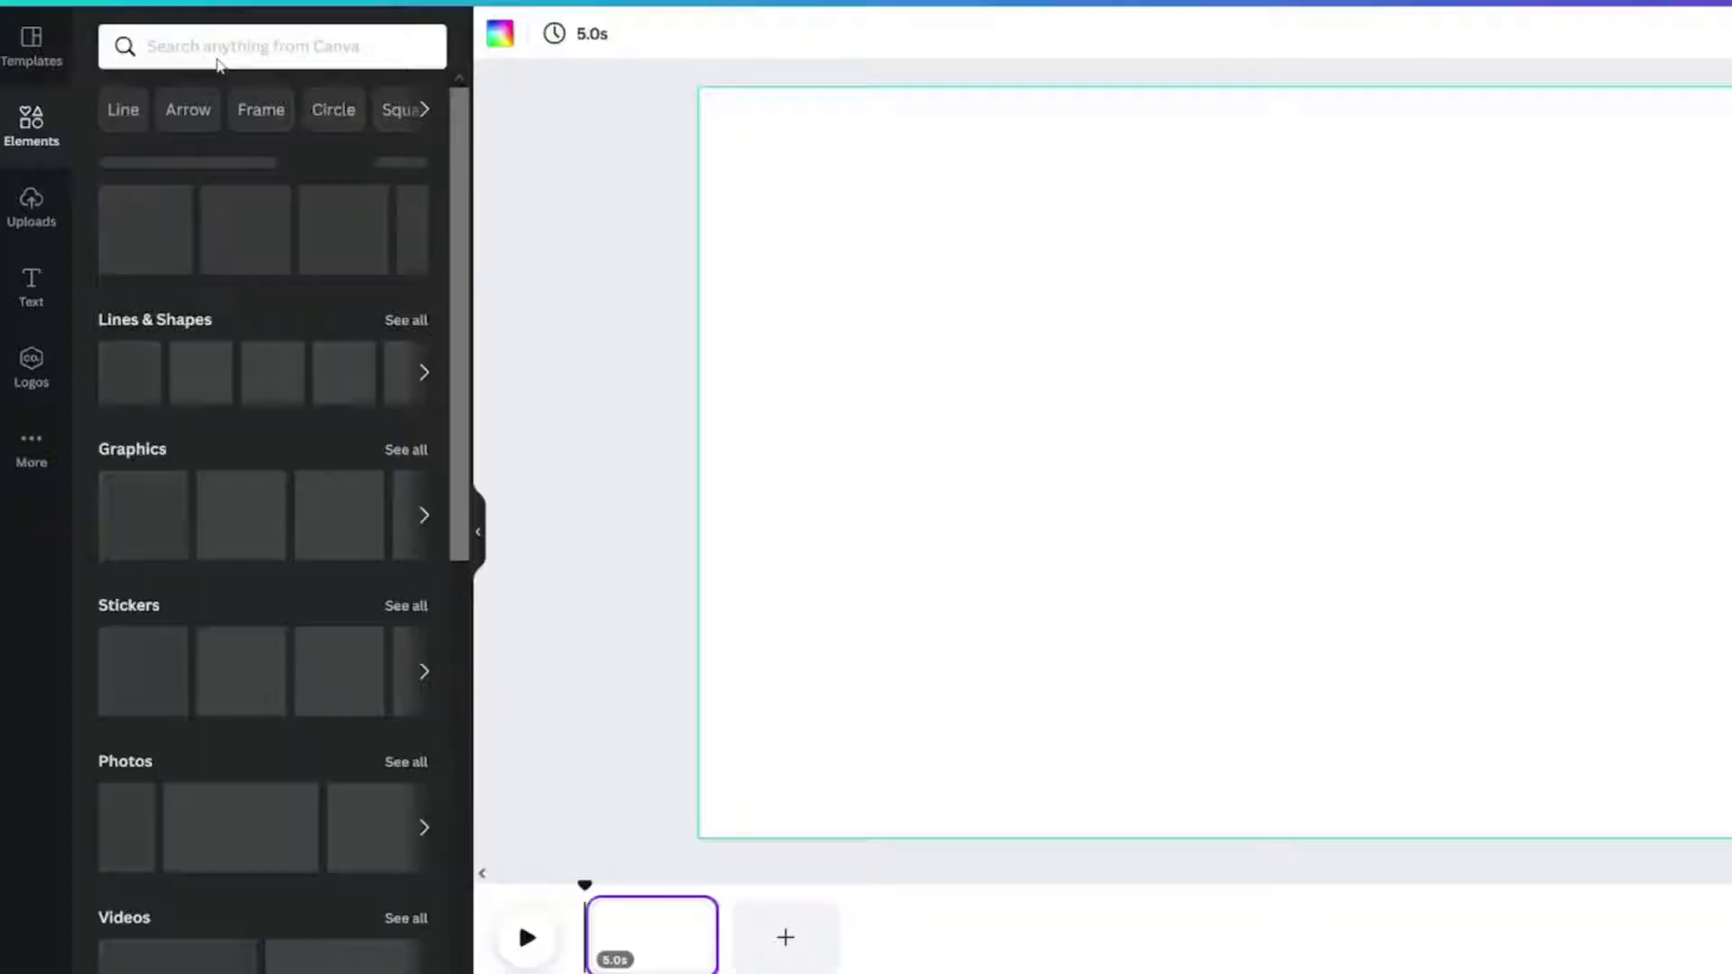
click(198, 29)
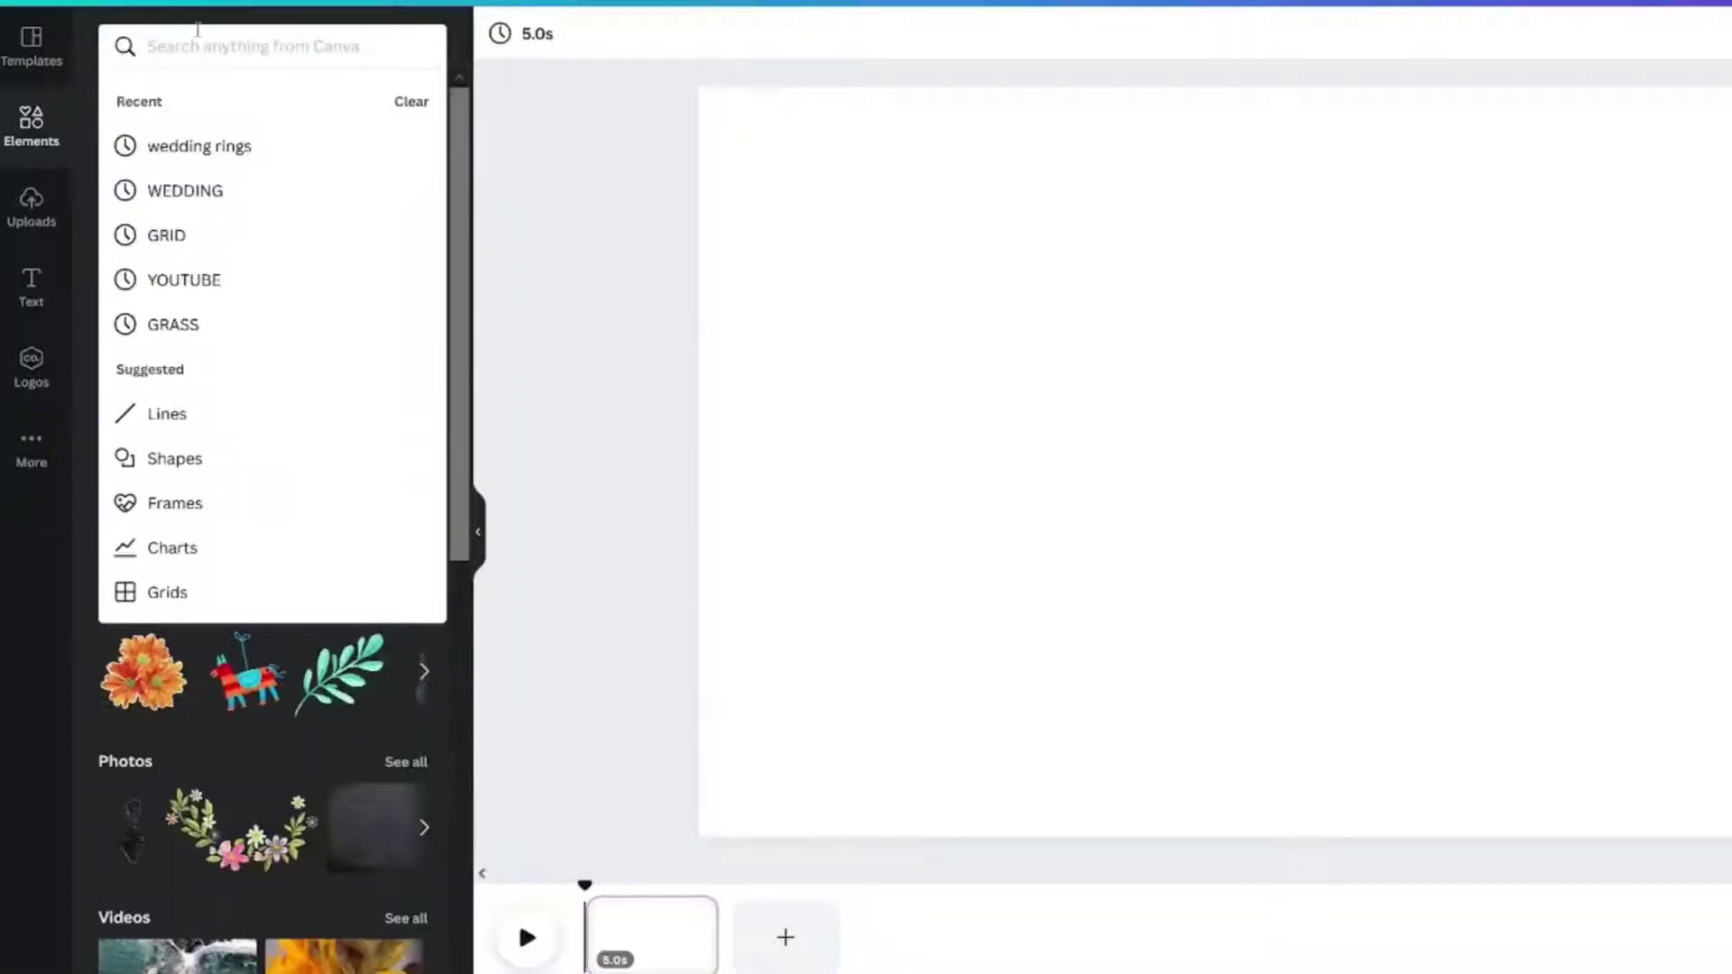
text(wedd)
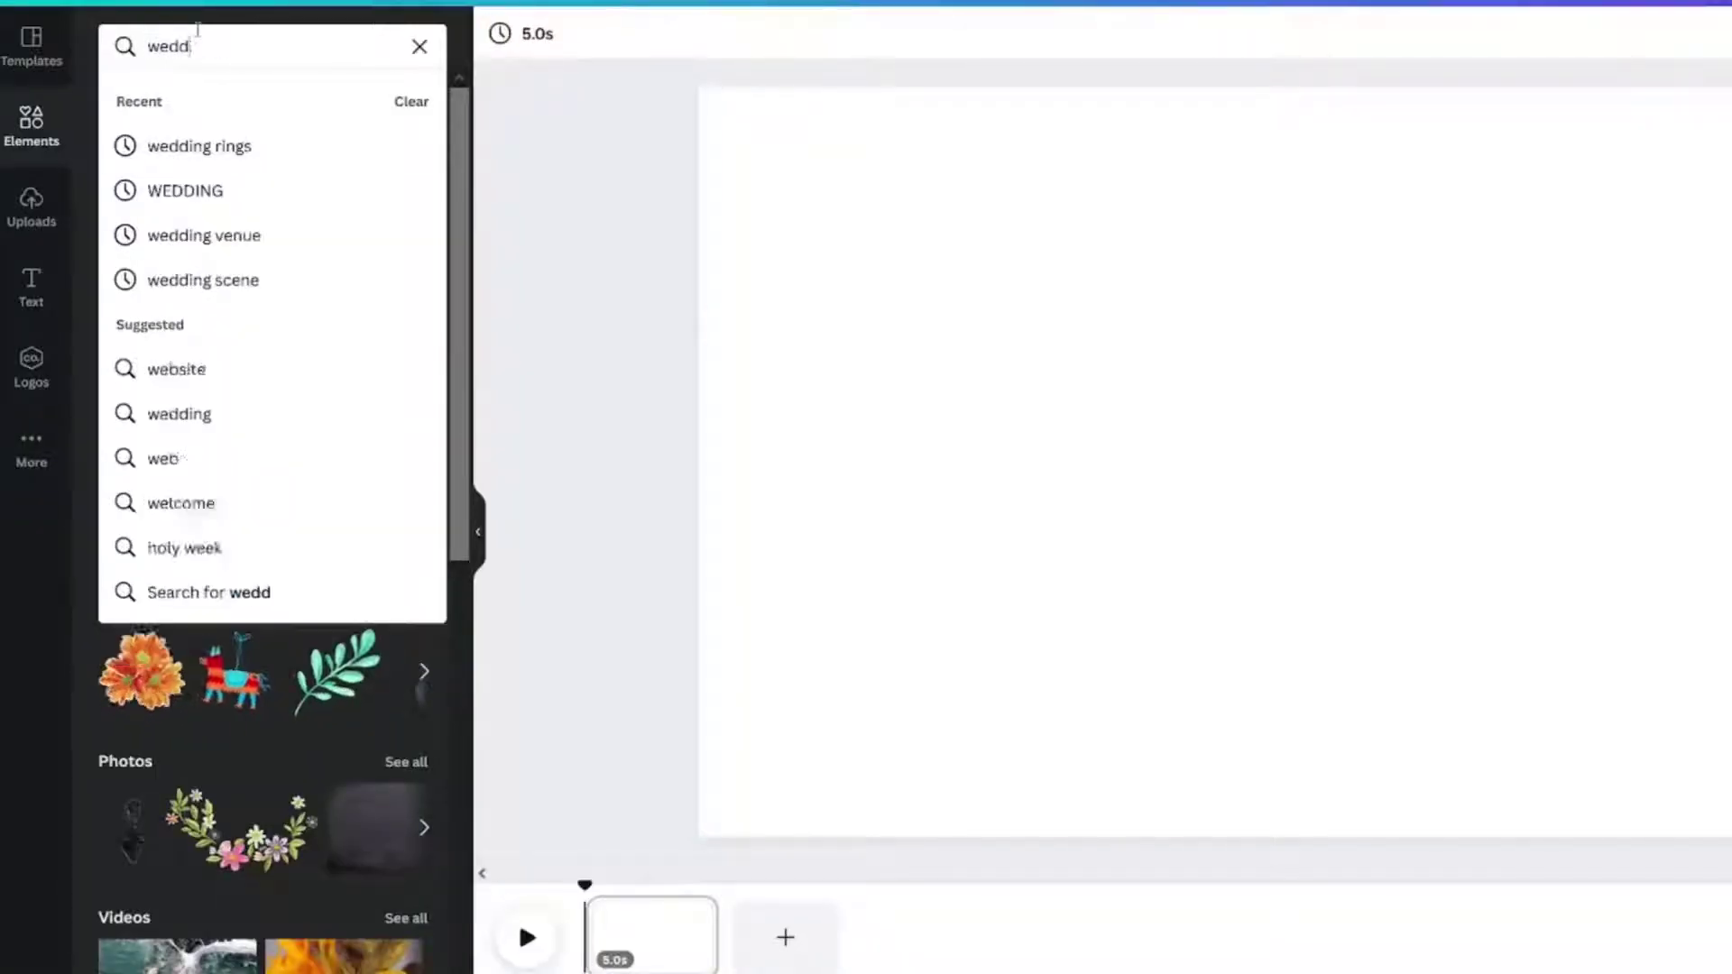
text(ing bougqu)
key(BackSpace)
key(BackSpace)
key(BackSpace)
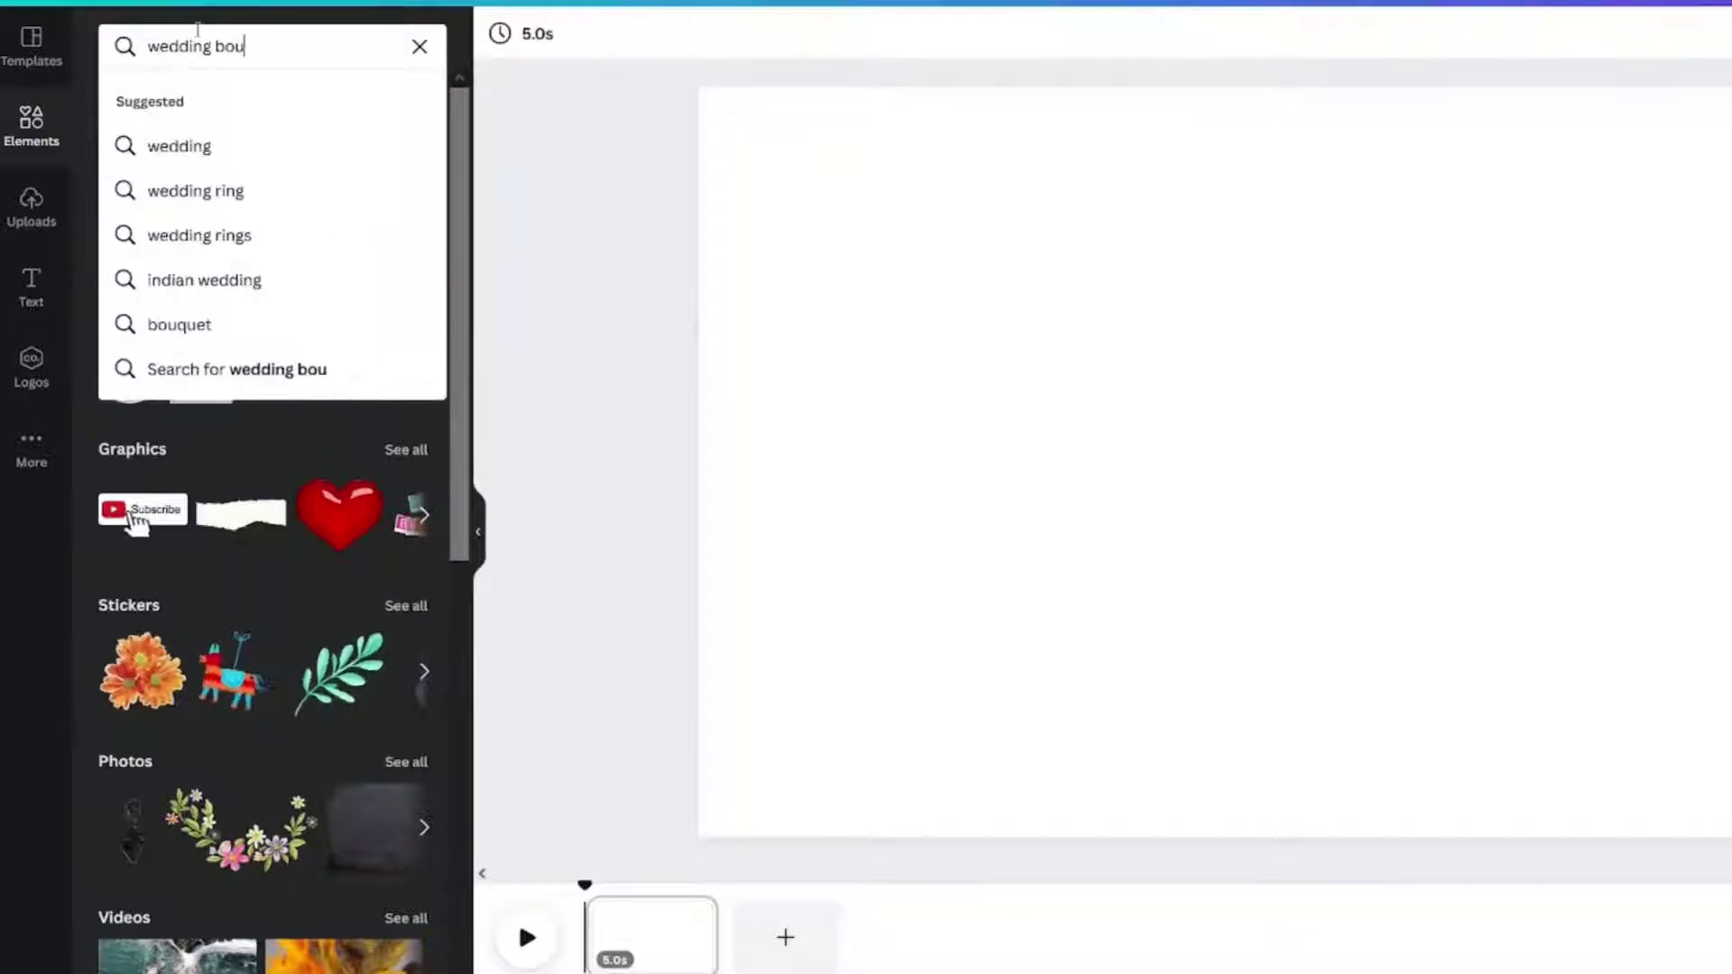
text(quet)
key(Return)
click(338, 100)
click(240, 159)
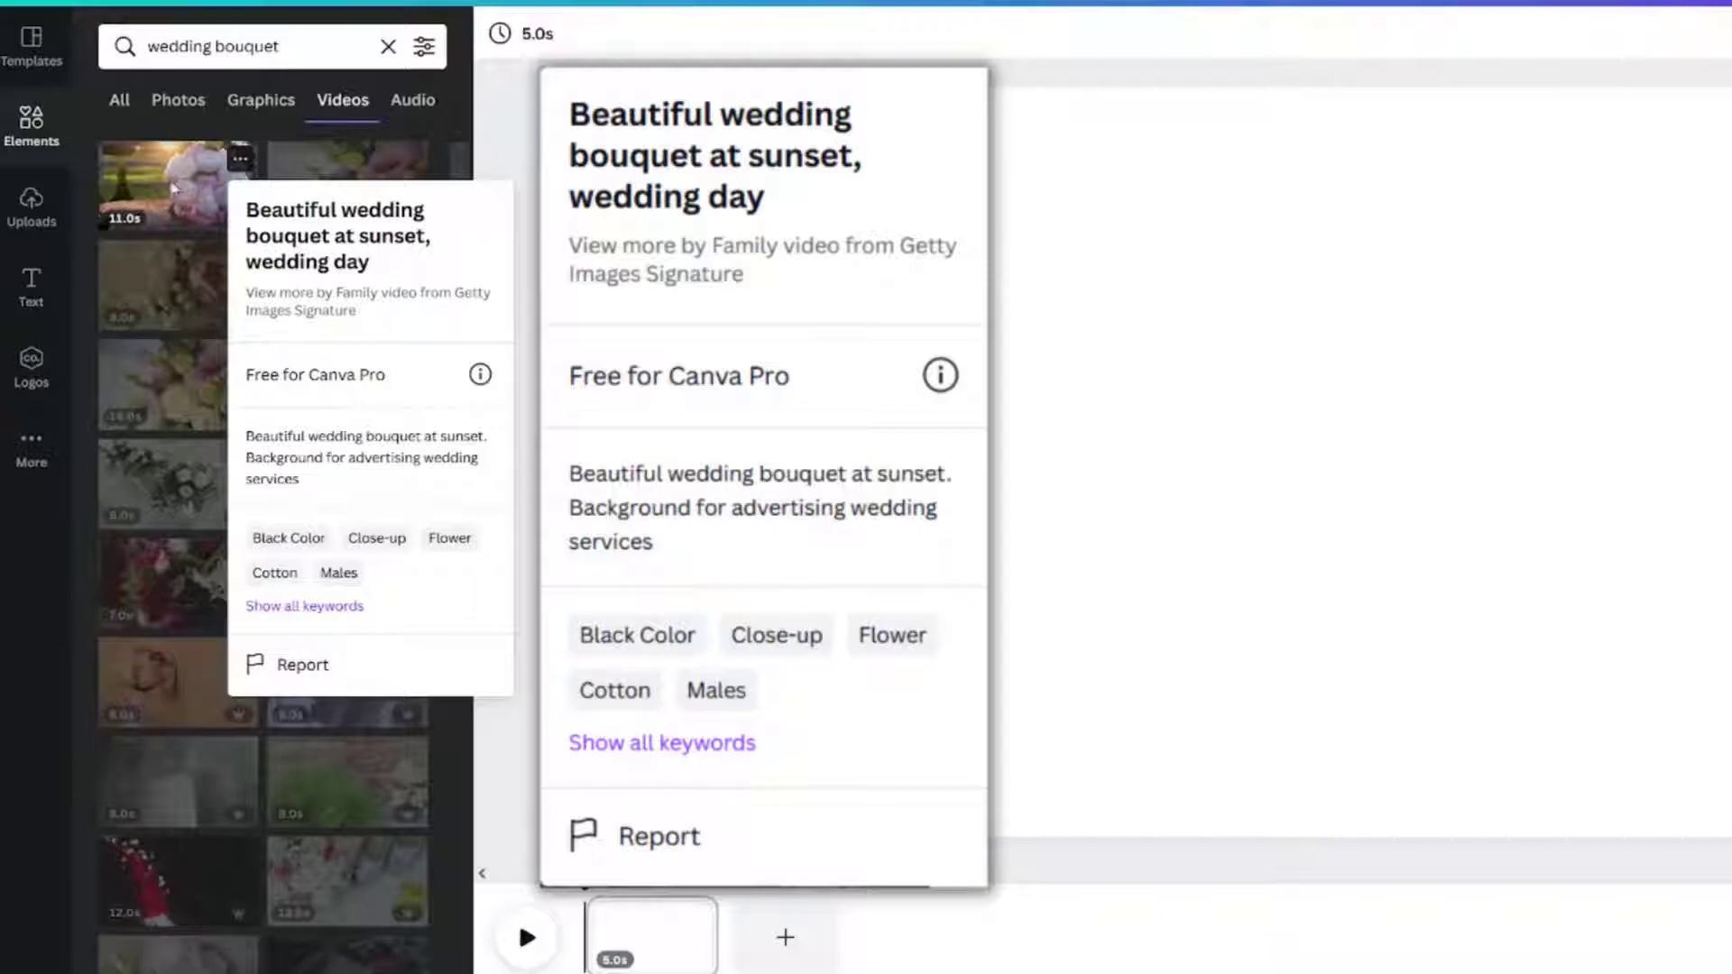
click(174, 187)
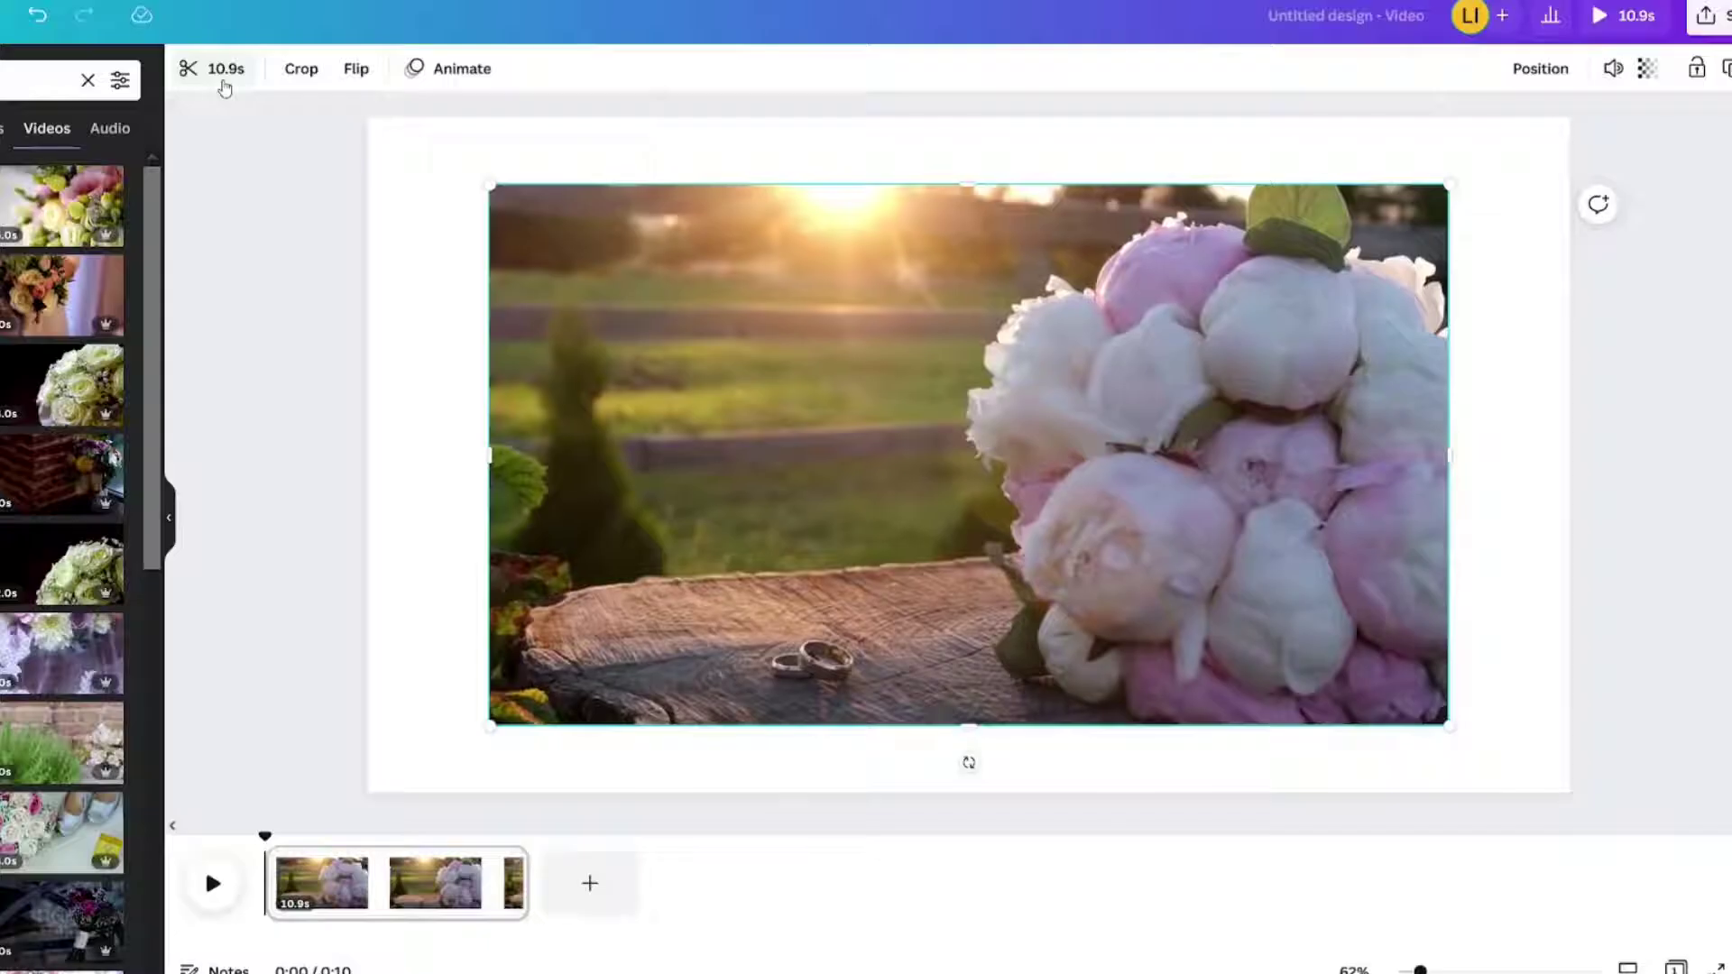
Step: Make the bouquet video the page background and split the page into 4.7 s and 6.1 s clips
right_click(817, 411)
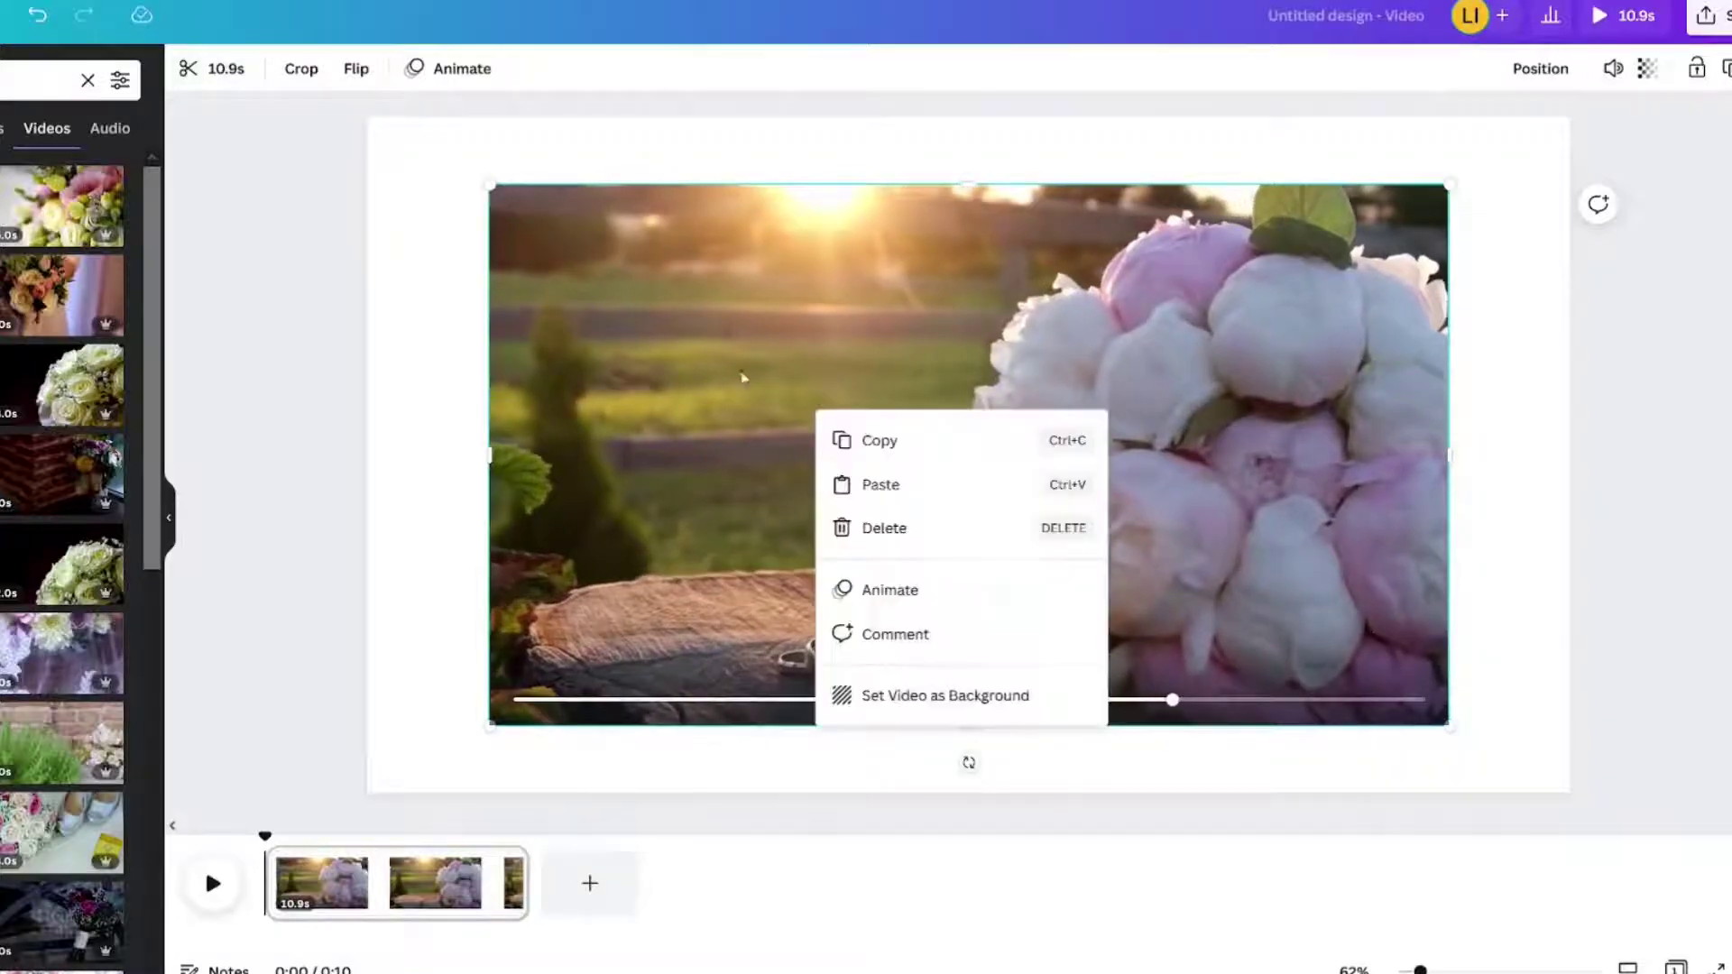
click(906, 697)
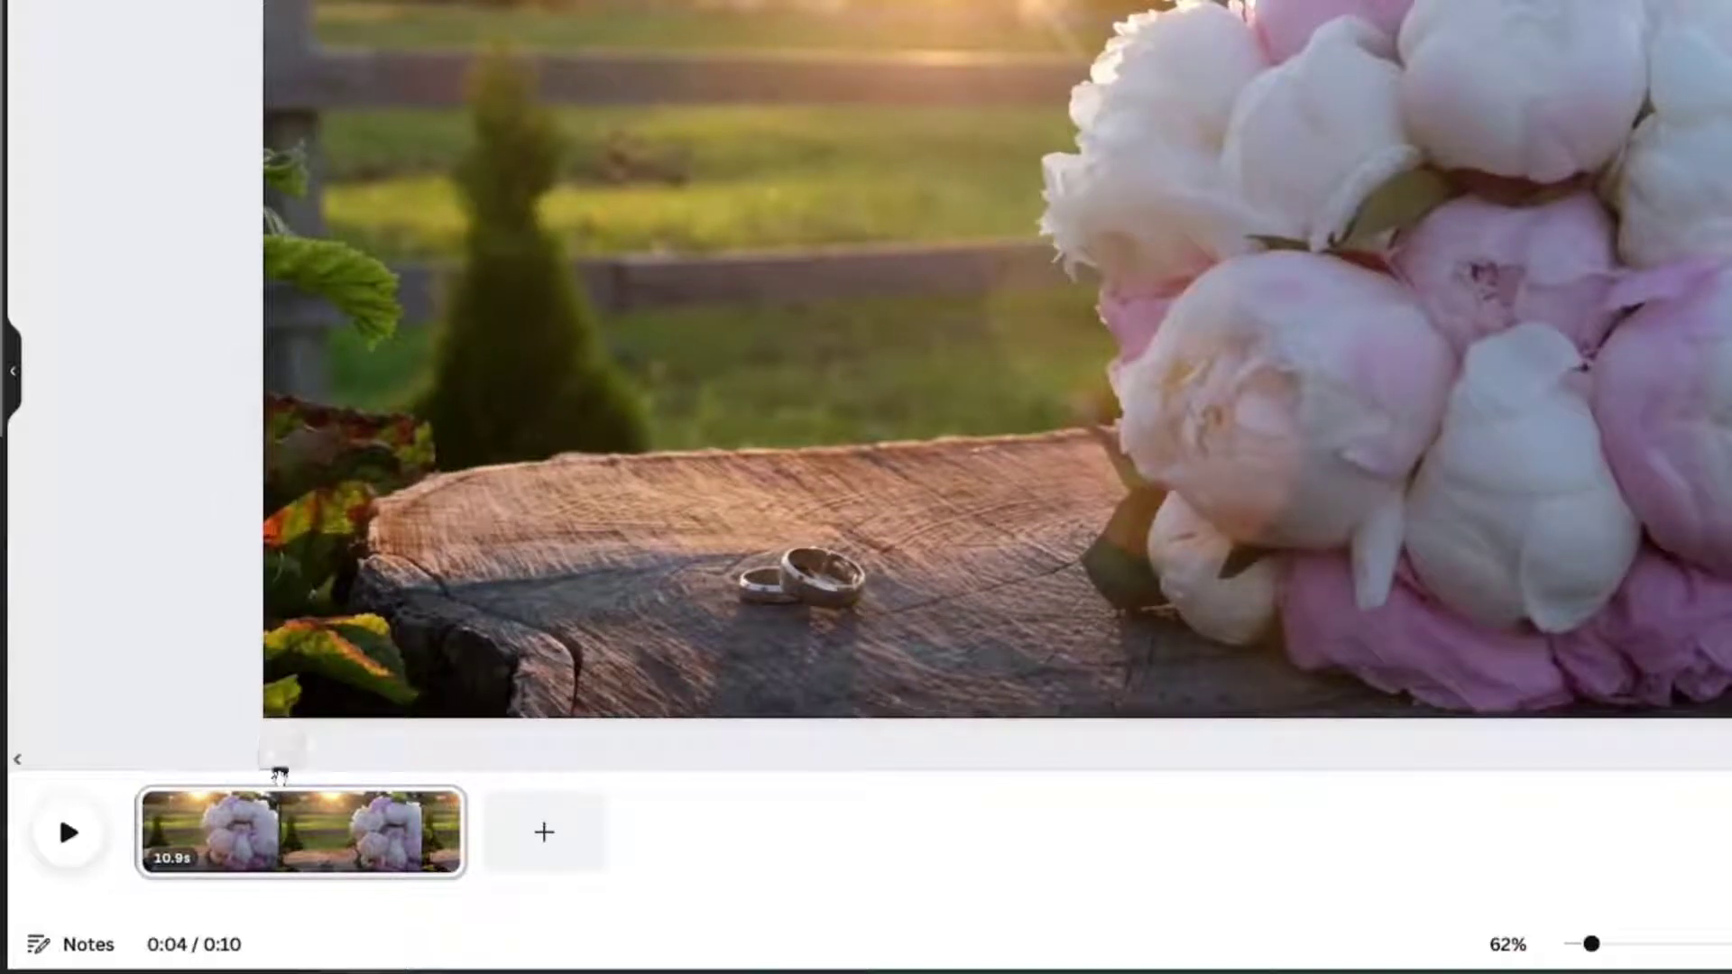
right_click(297, 825)
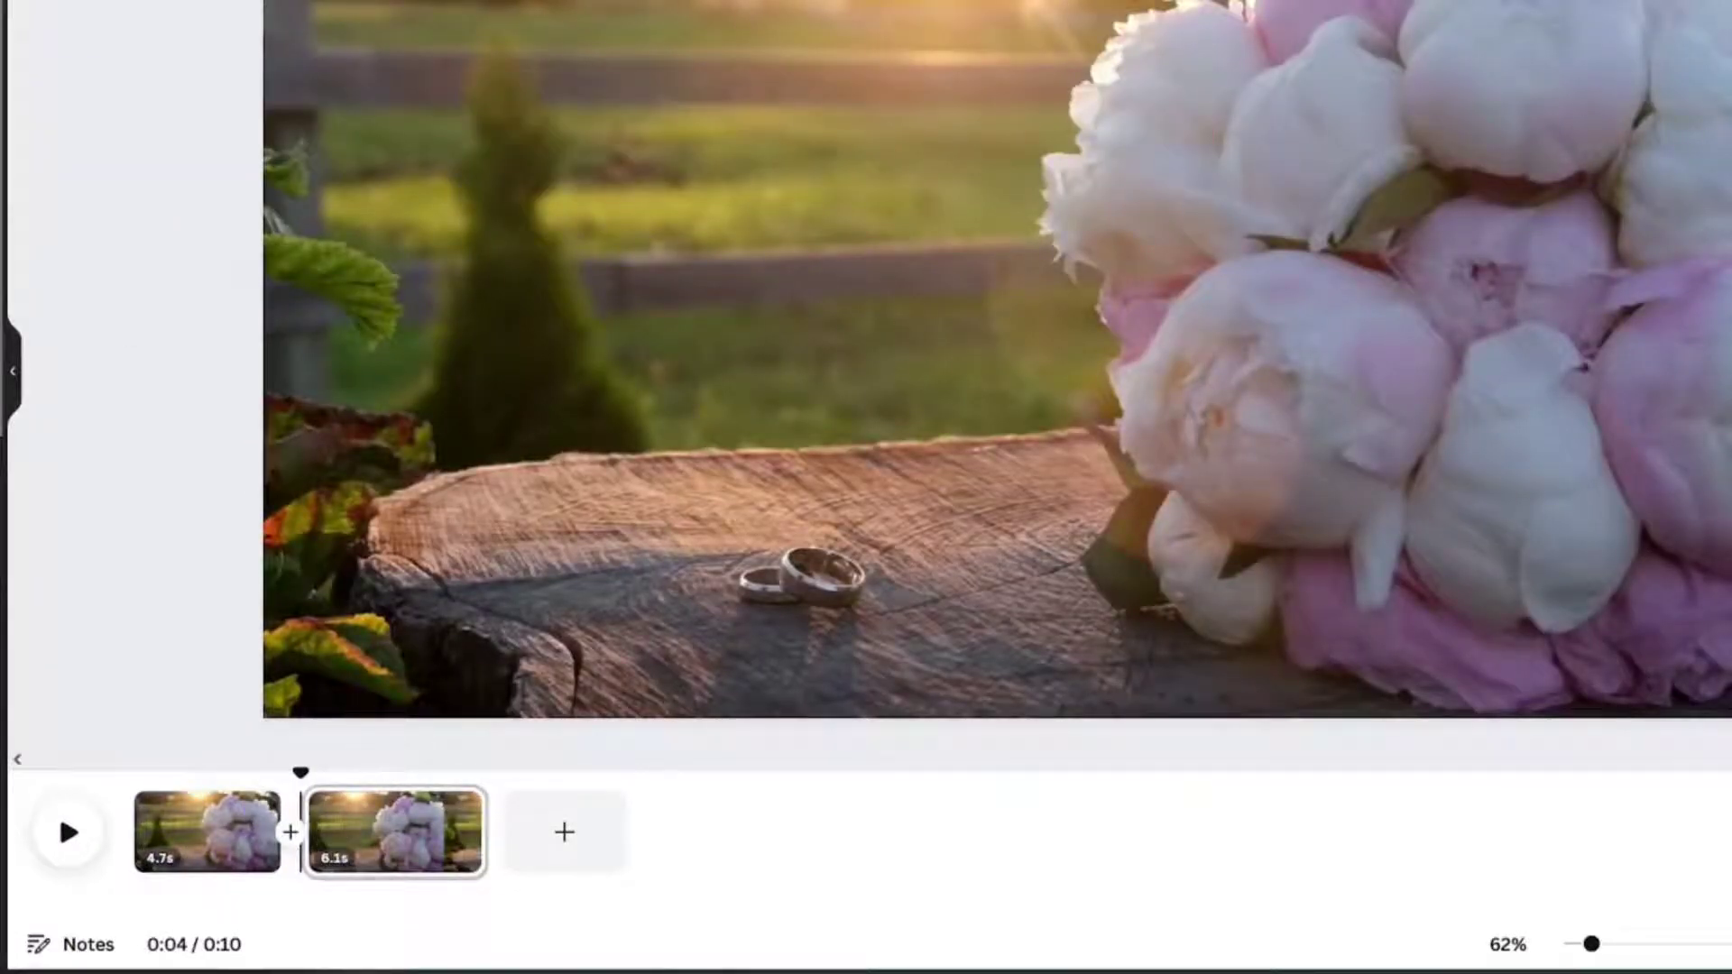
Step: Cover the second page with the first single-frame element from a 'grid' search
click(236, 47)
text(grid)
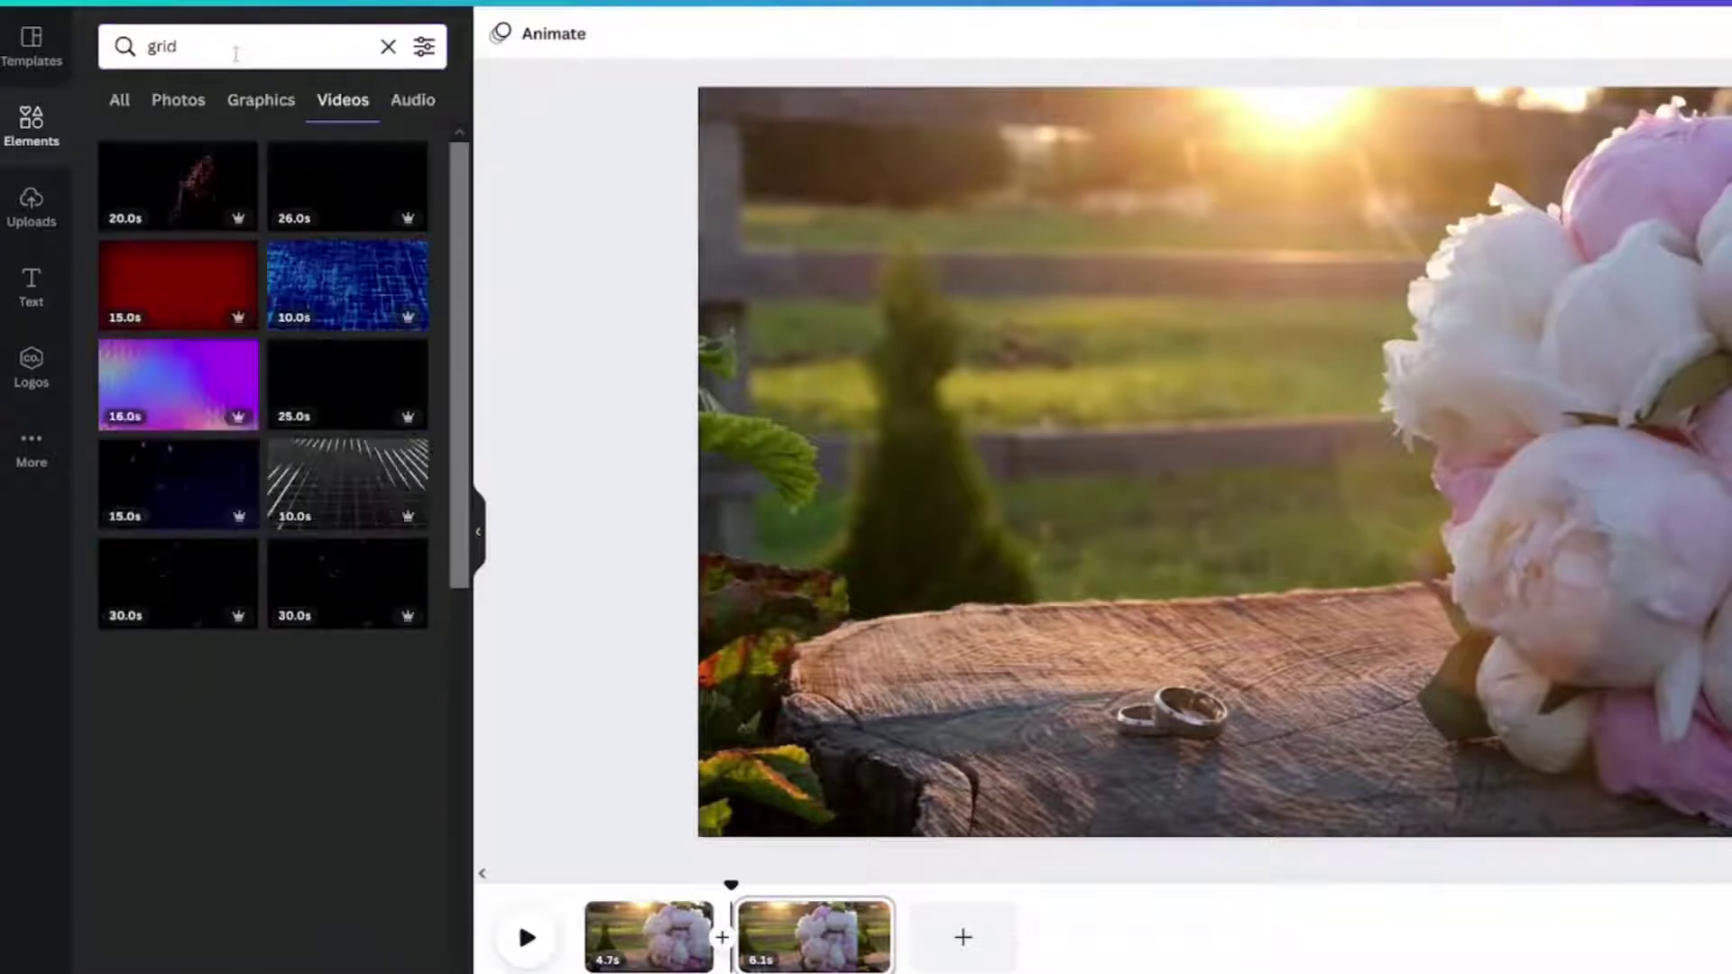
click(120, 103)
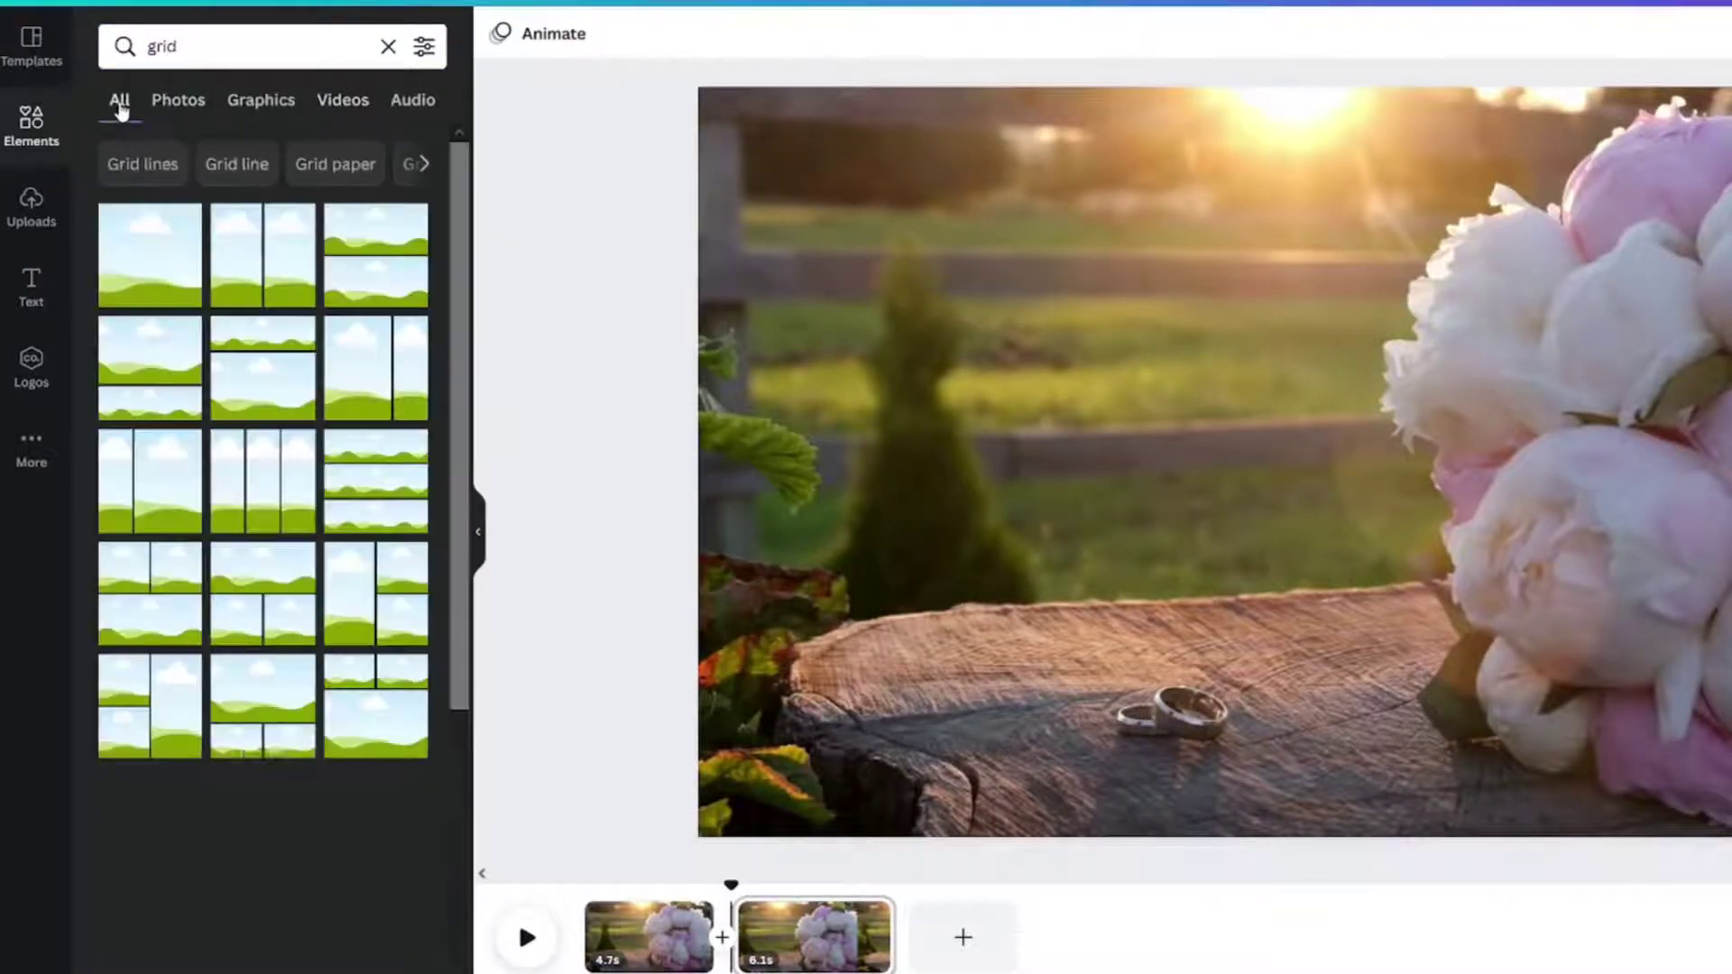
click(157, 258)
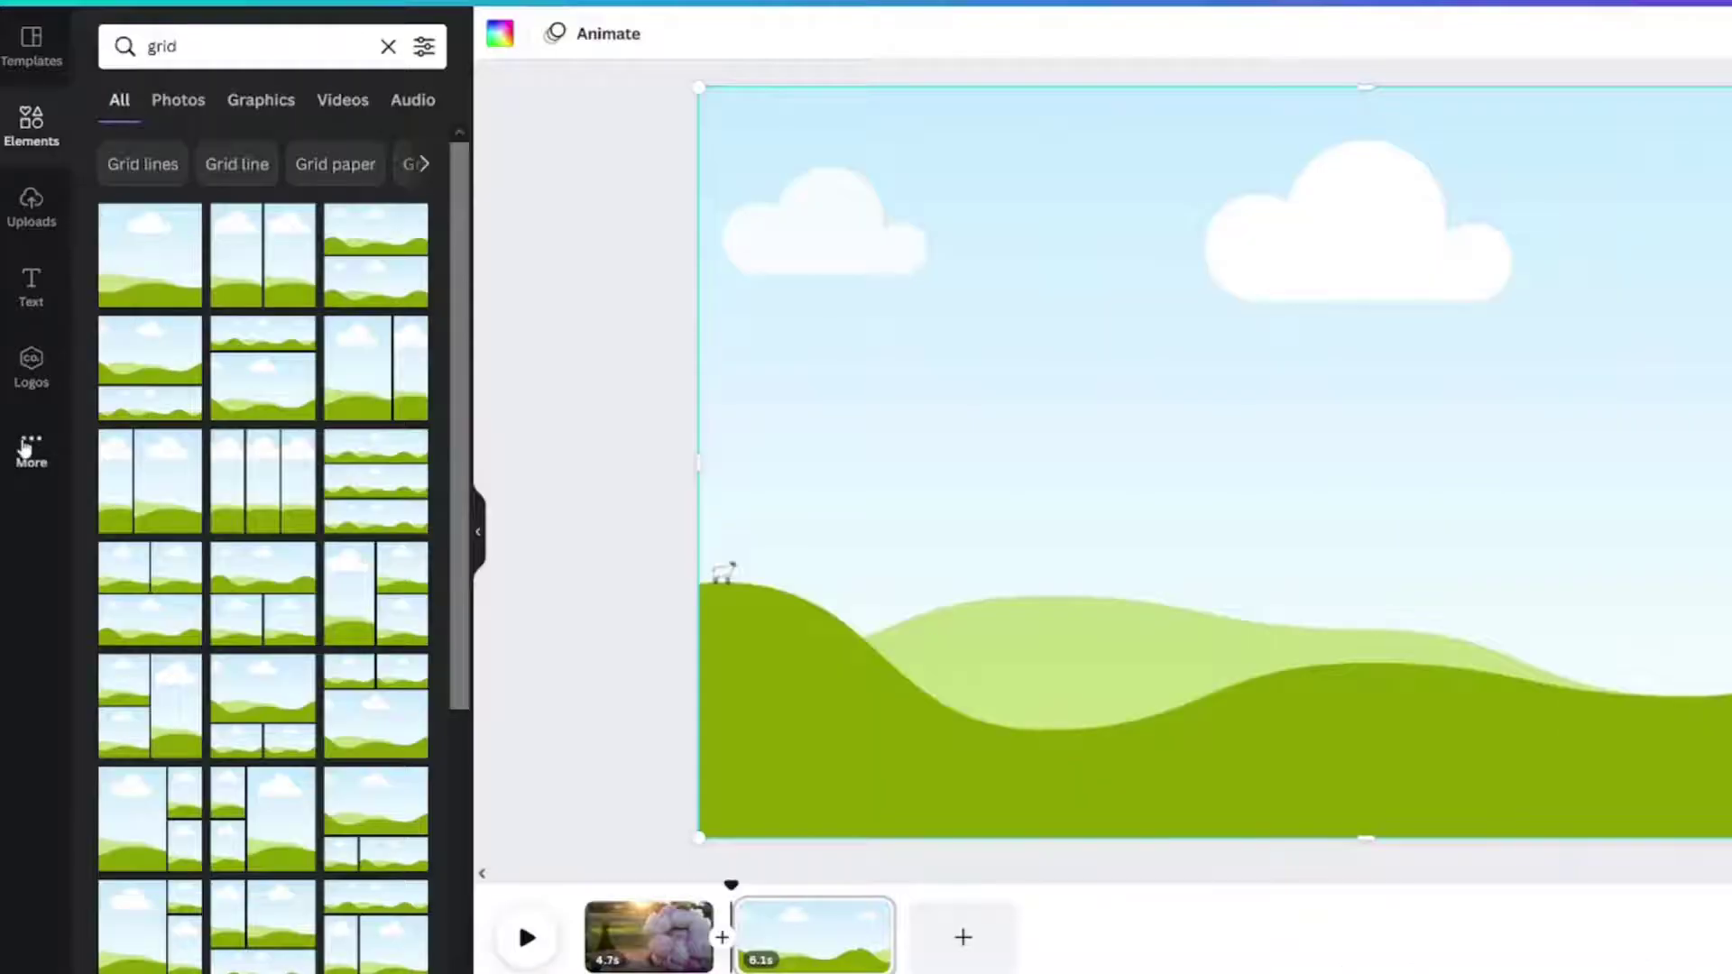
Step: Add a pink gradient image from the Gradient Background Images folder to the second page
click(31, 451)
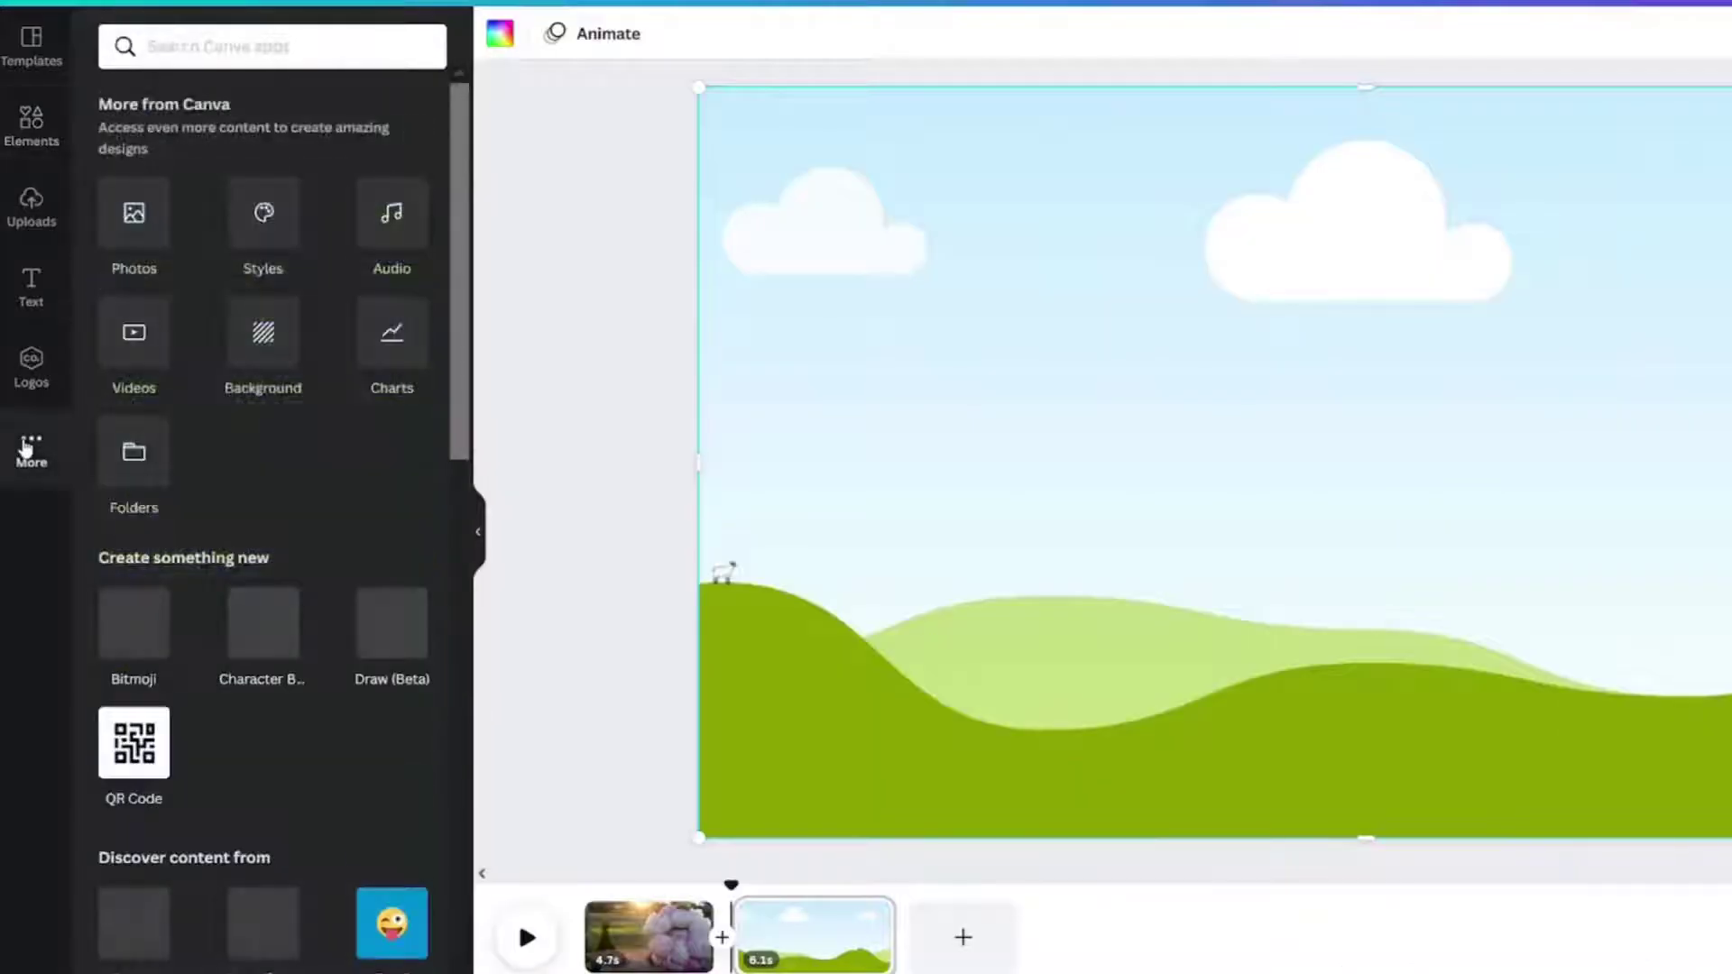
click(136, 453)
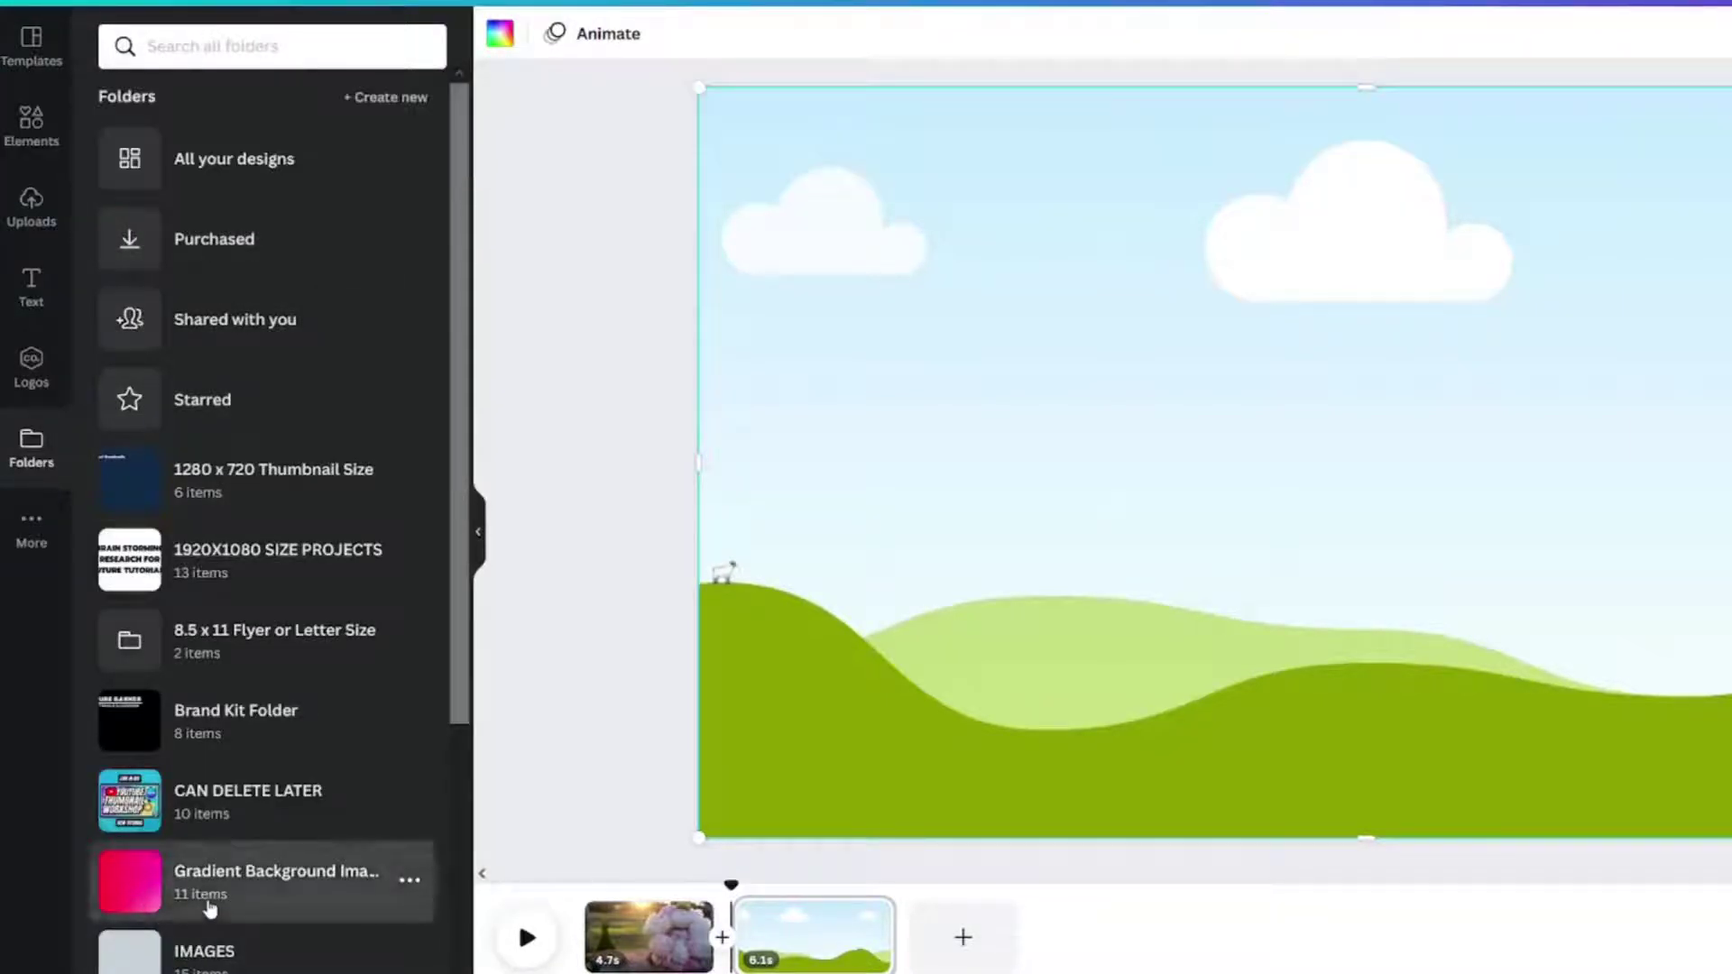
click(208, 905)
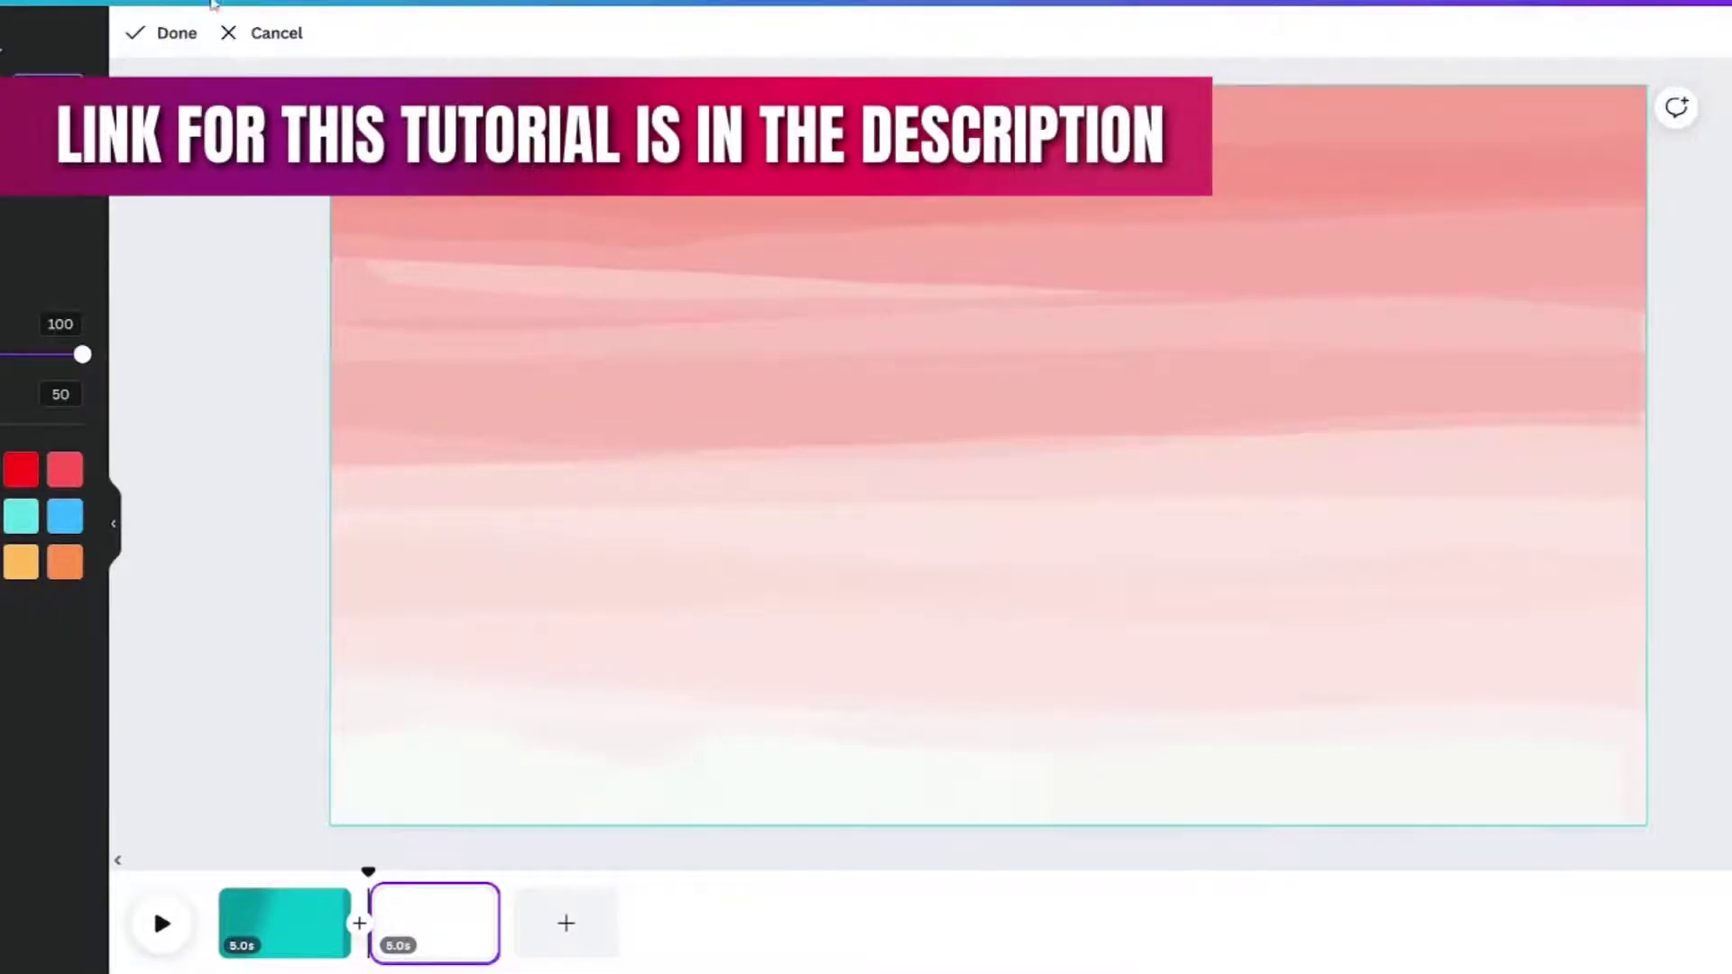
click(166, 33)
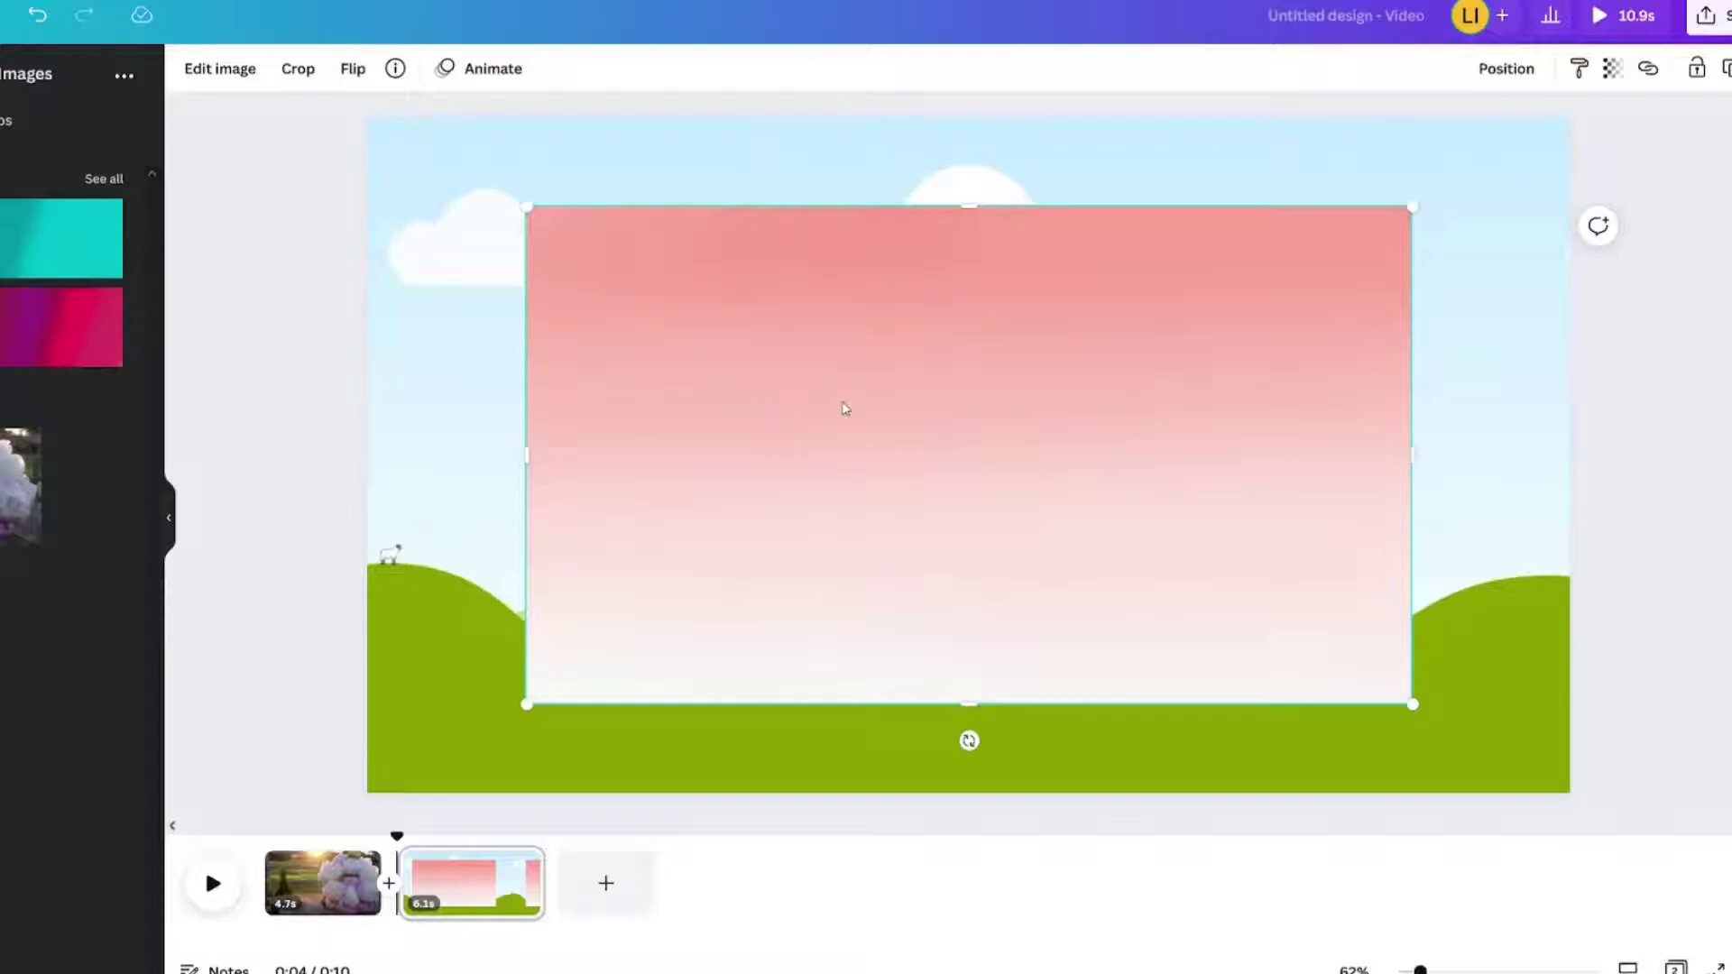
Step: Drop the pink gradient into the grid frame and set its transparency to 33
drag(844, 408, 775, 410)
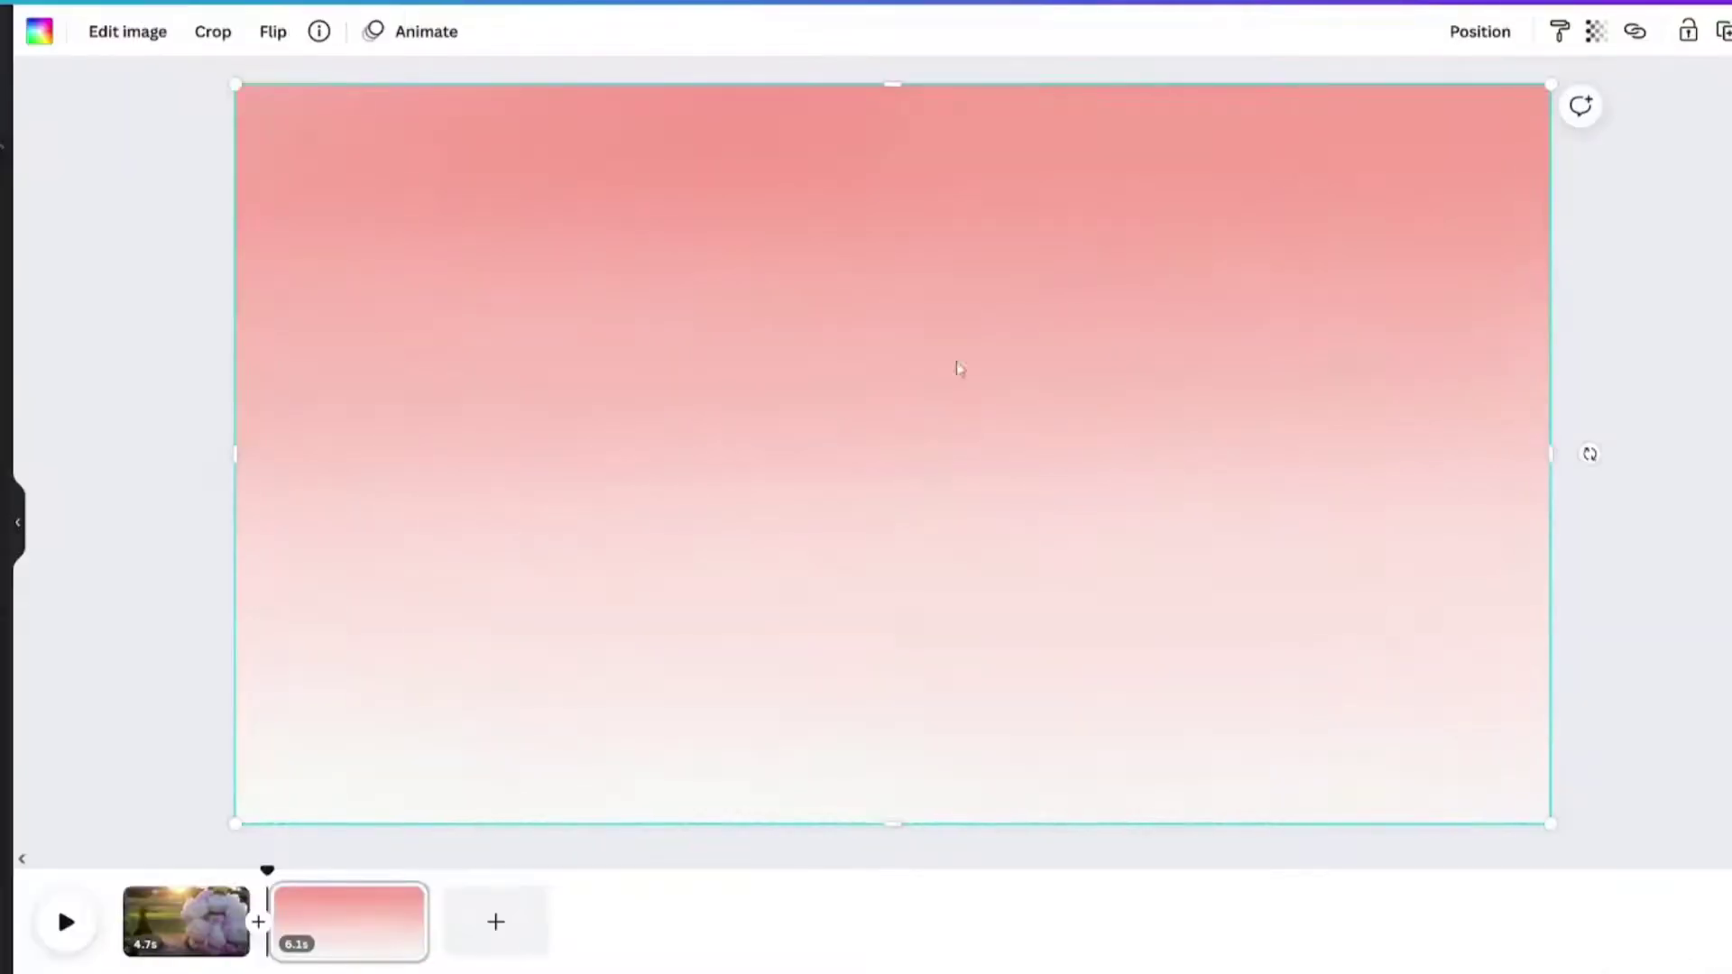
click(1595, 41)
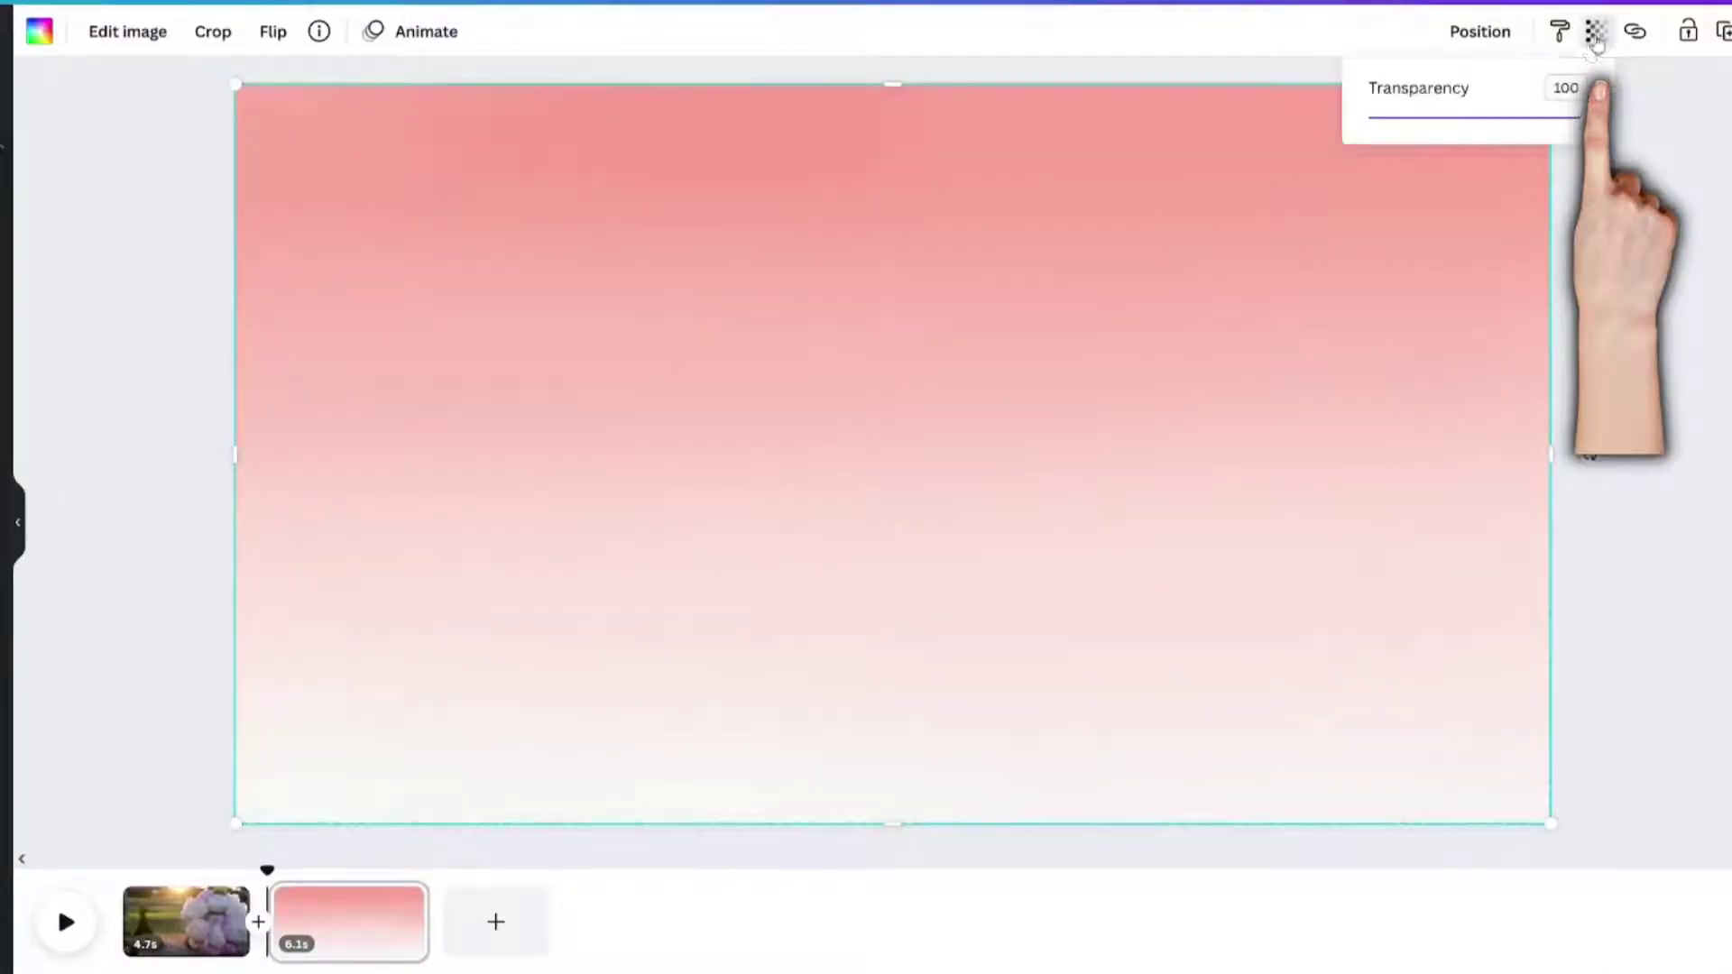
text(33)
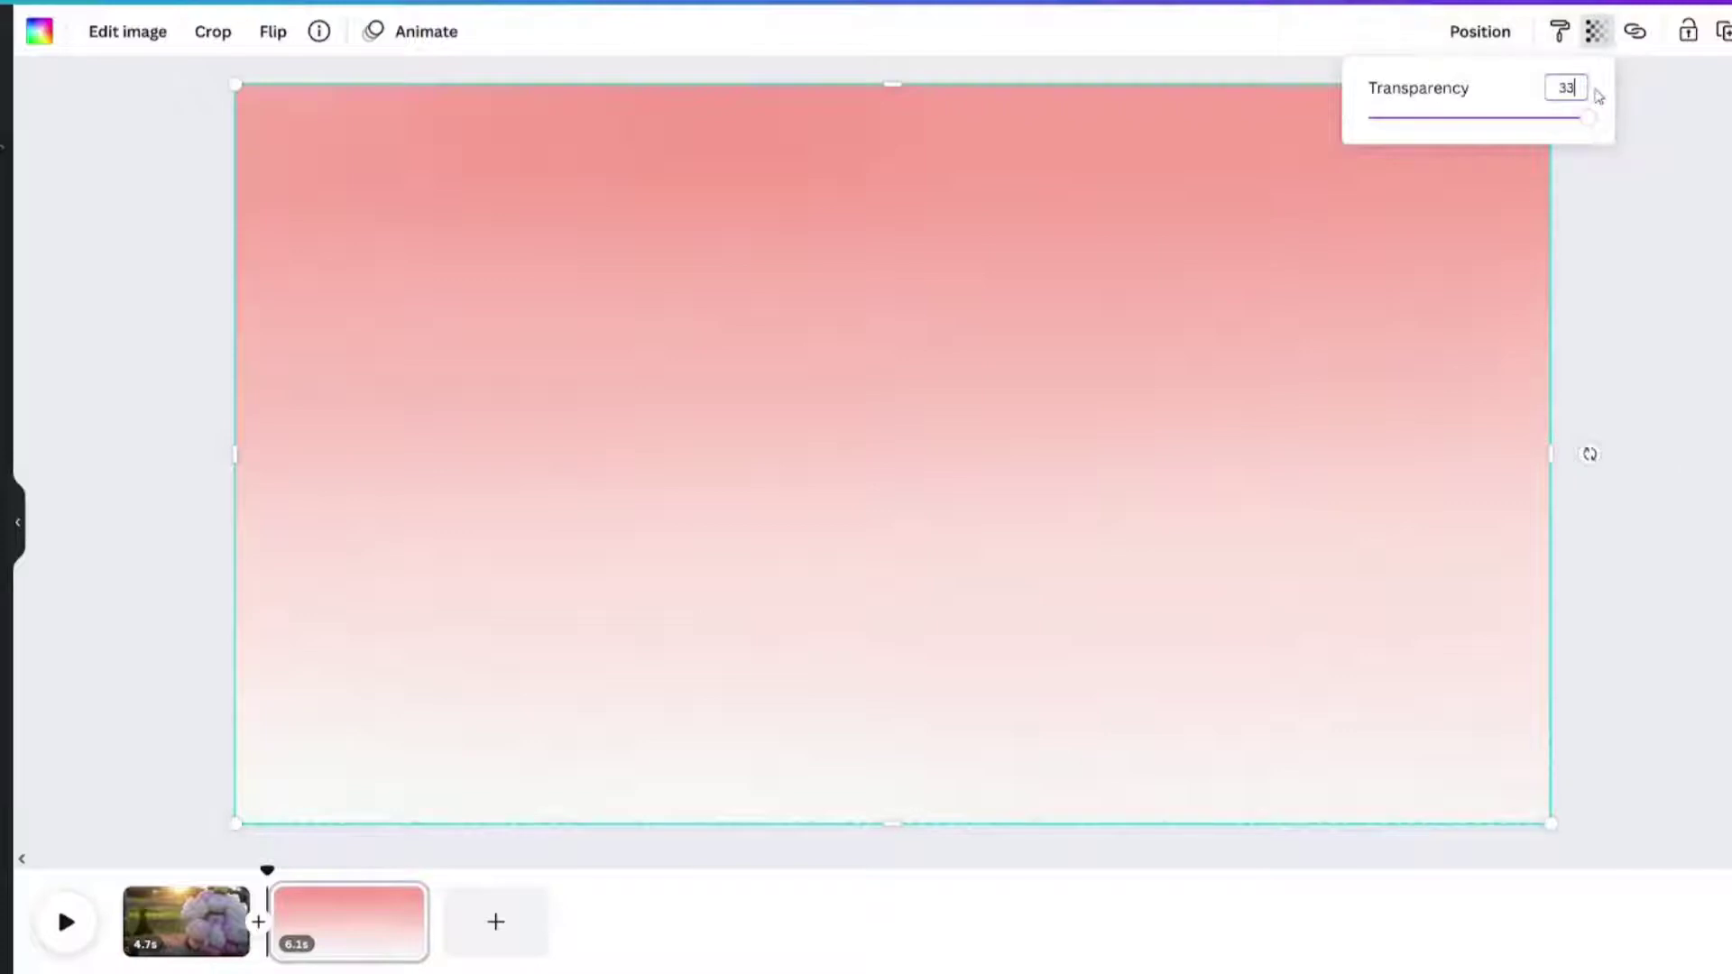
key(Return)
click(1641, 308)
click(1642, 308)
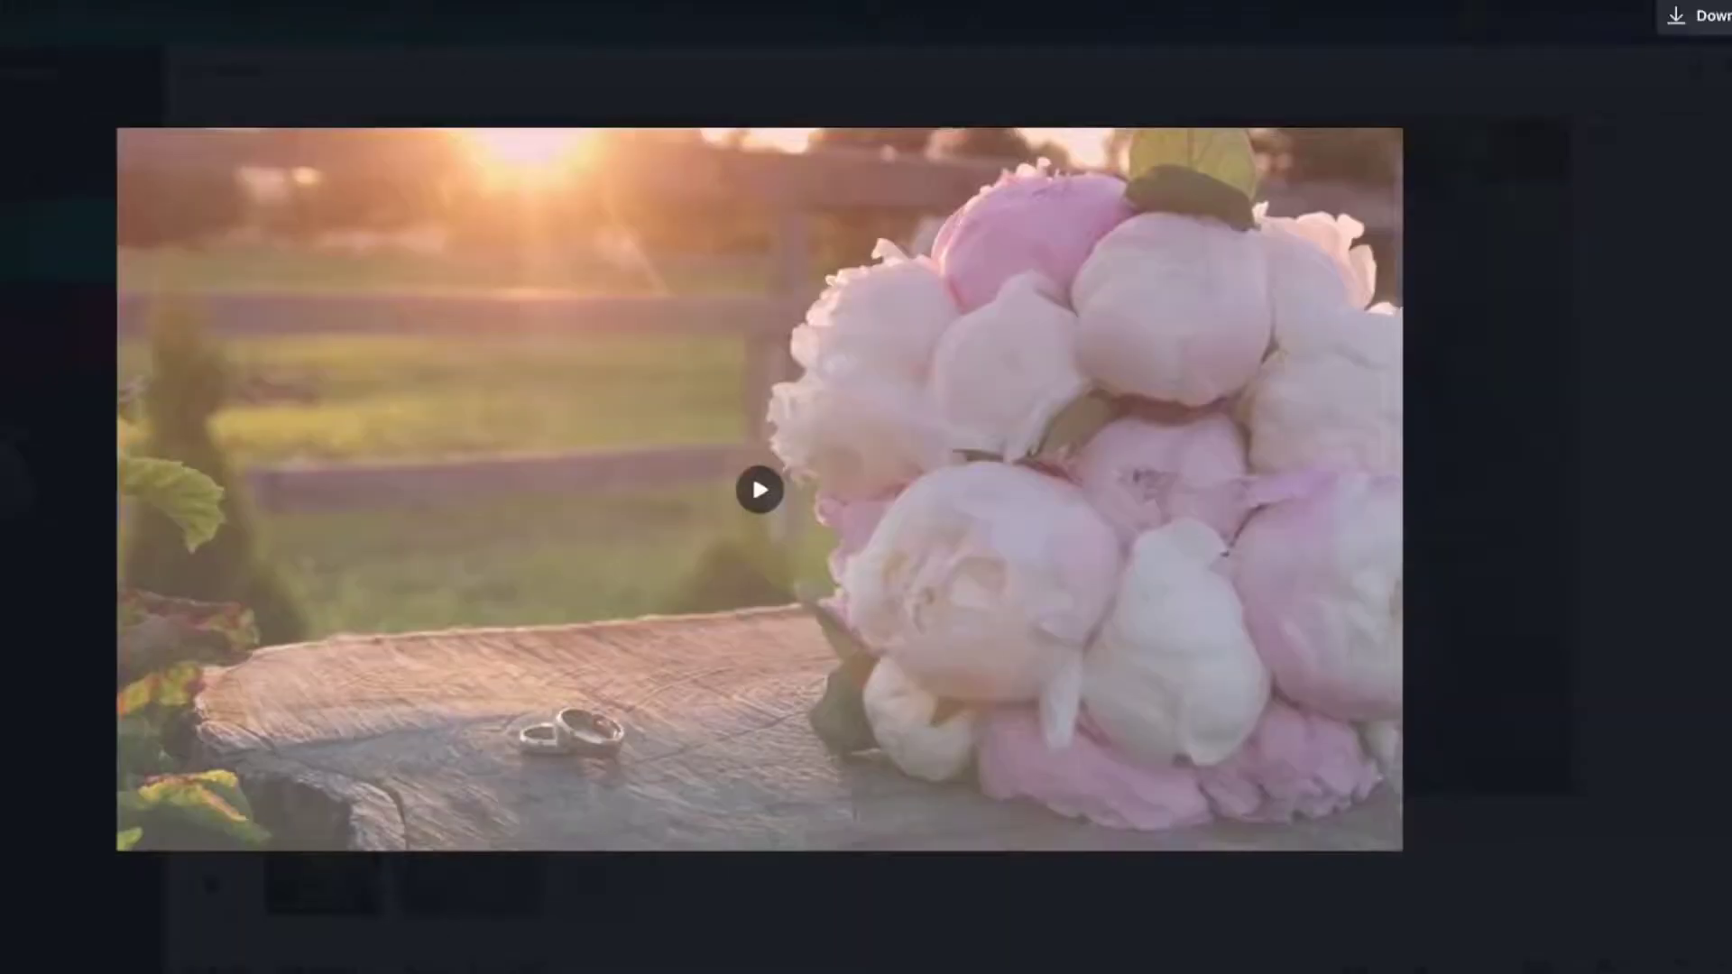
Step: Apply the Match & Move transition between the two pages and preview the full video
click(204, 868)
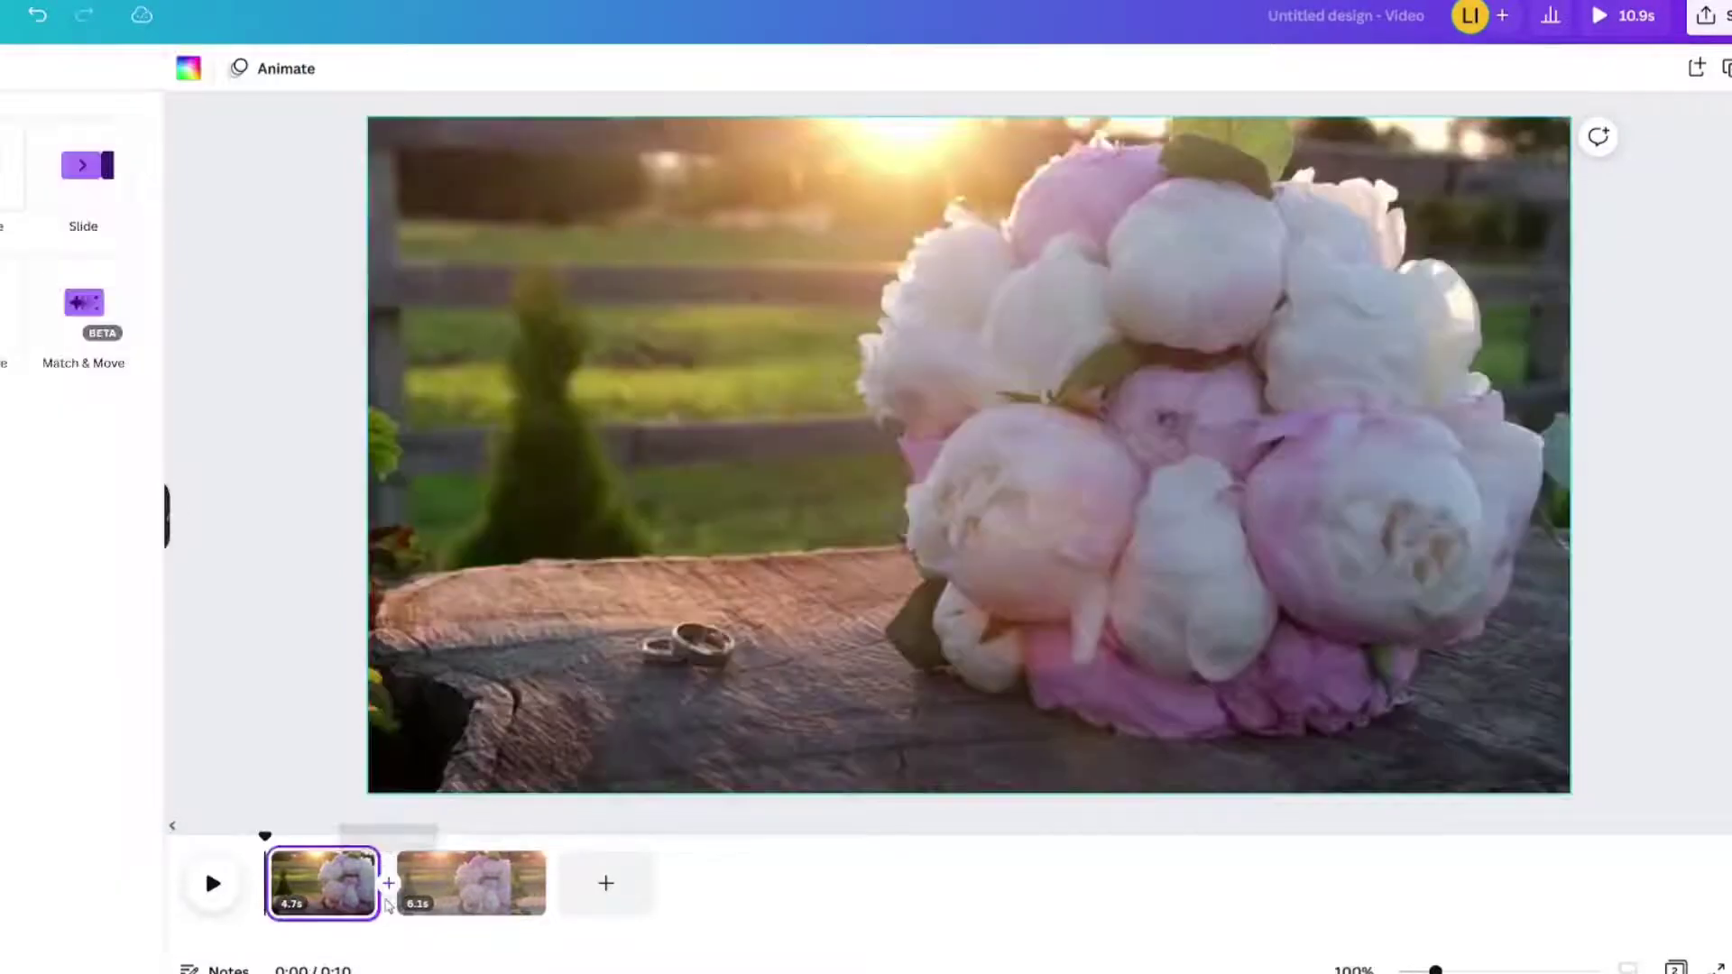
click(387, 891)
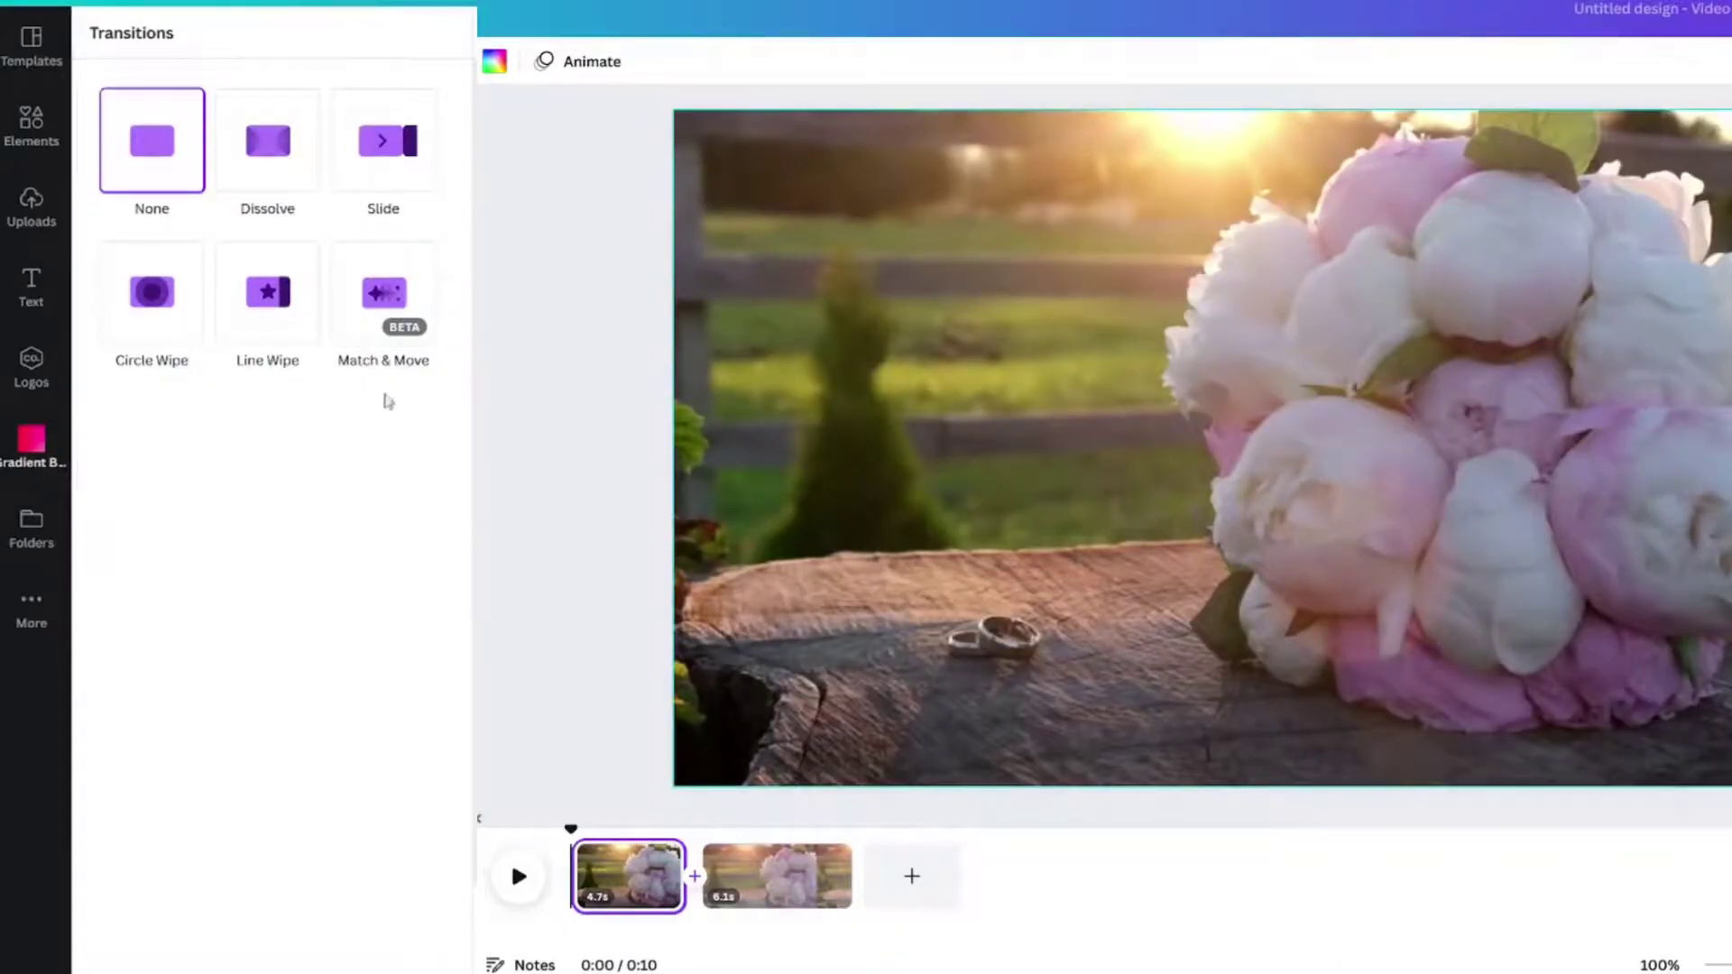
click(379, 298)
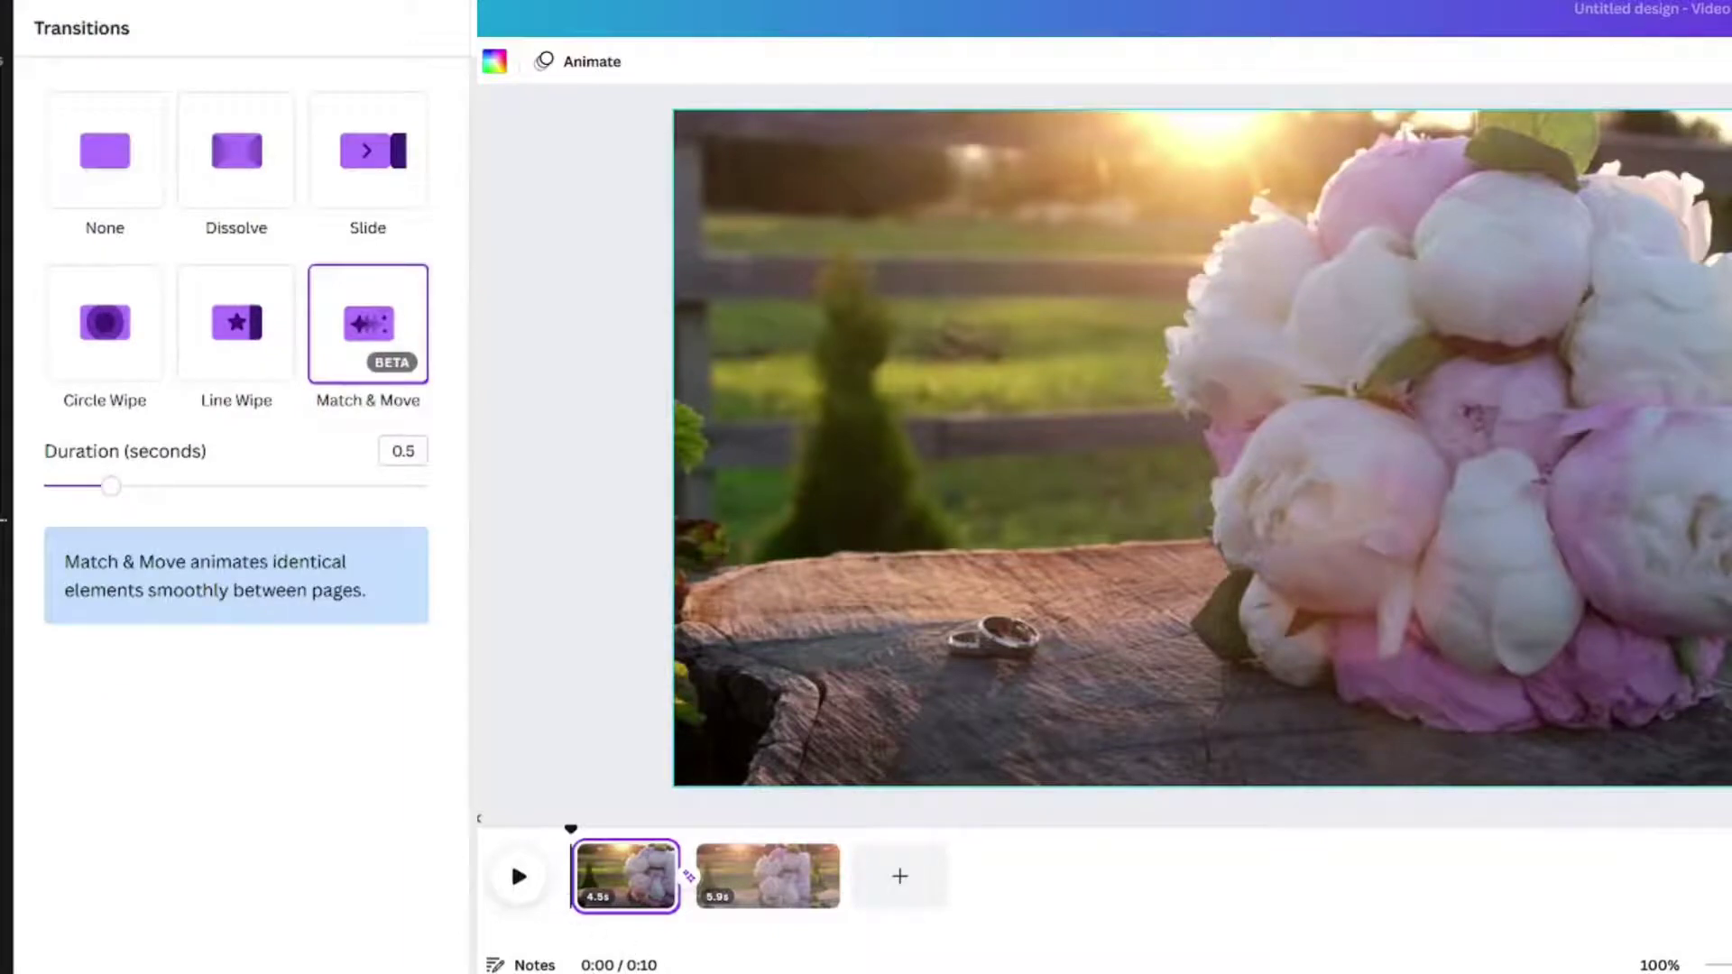
click(513, 866)
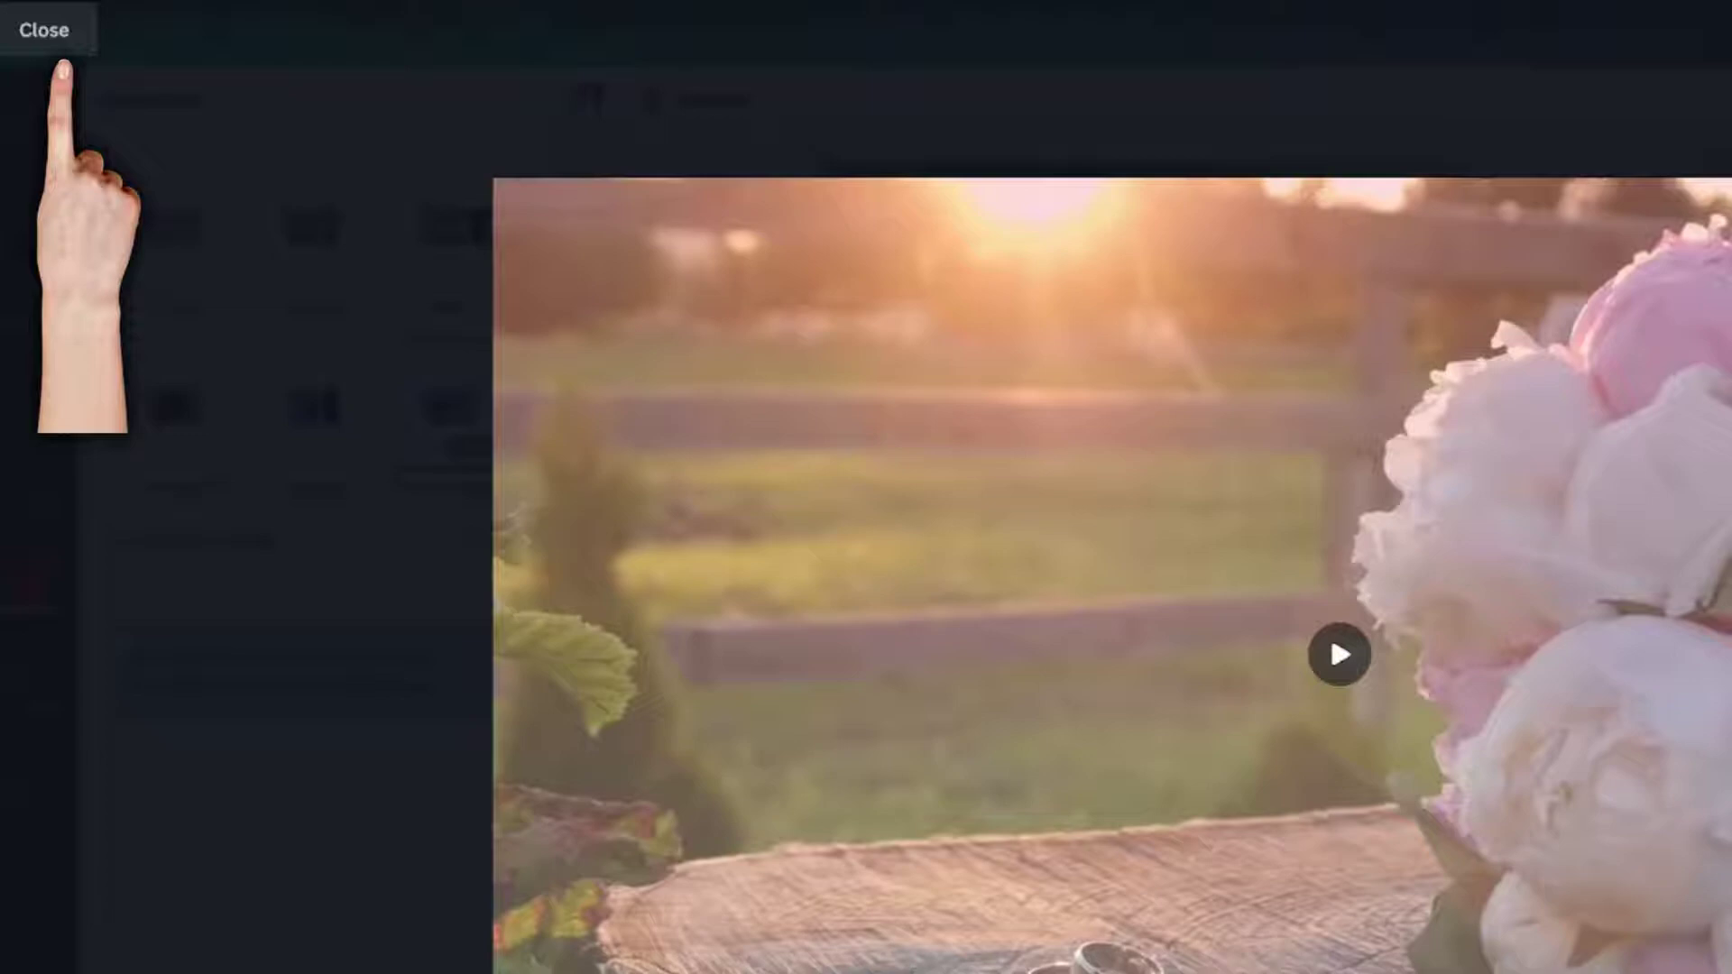
click(53, 22)
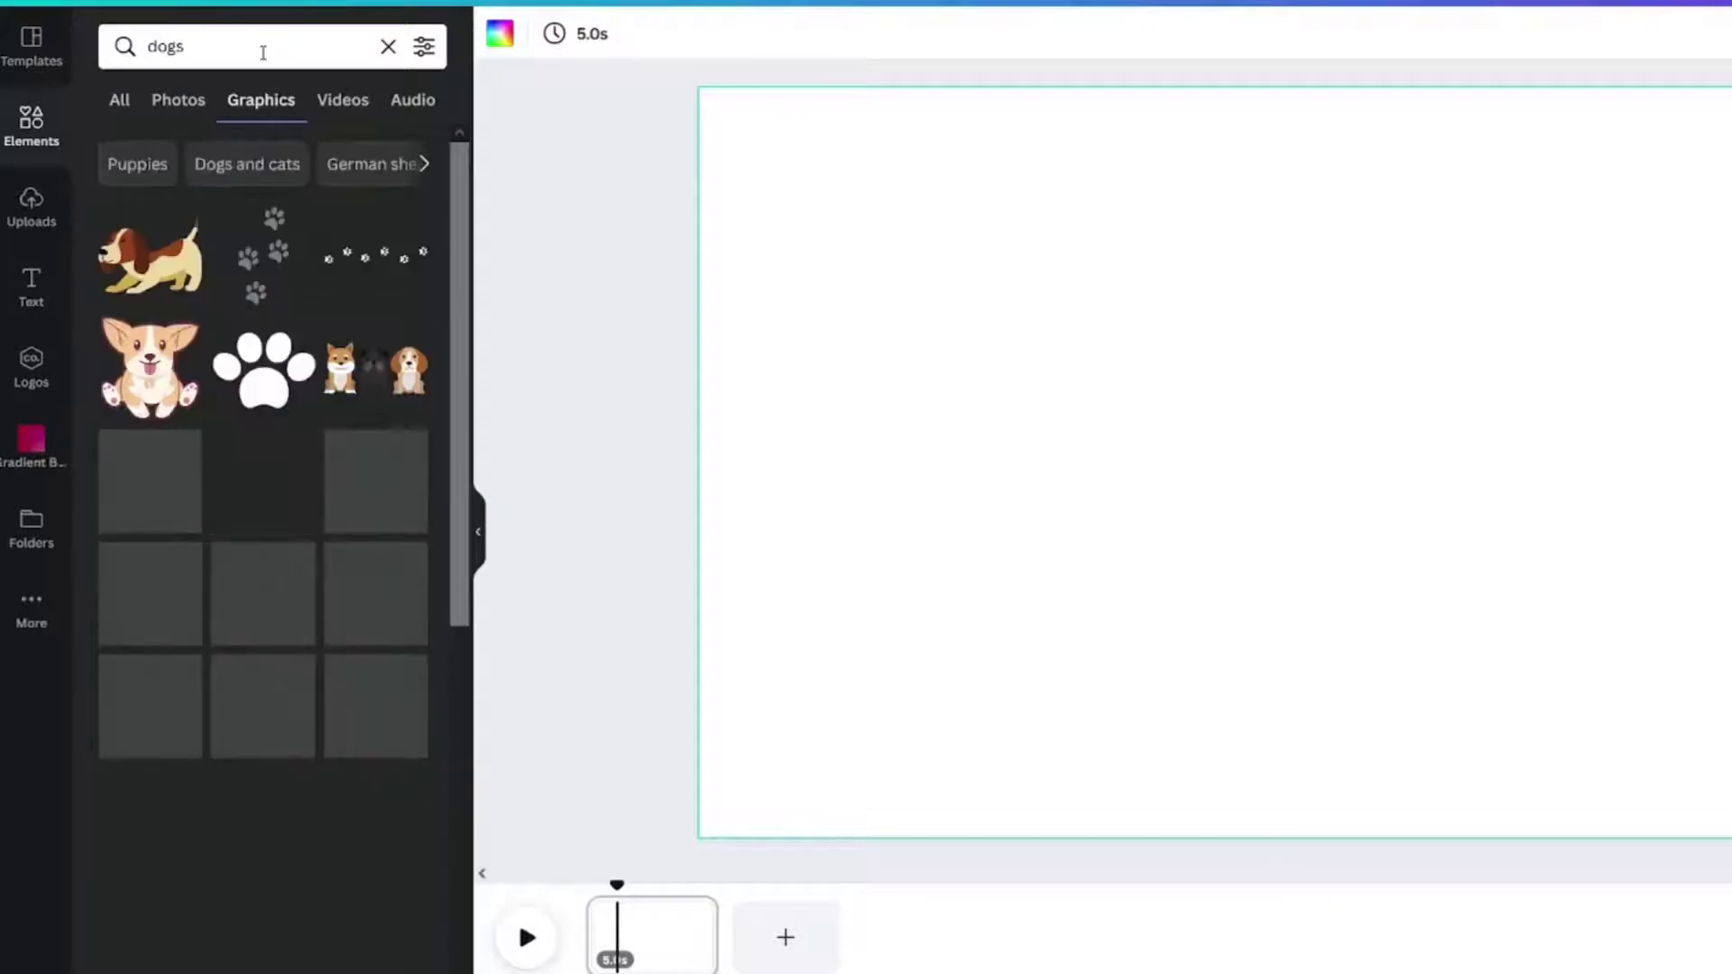
Step: Add the six-dog group photo from 'dogs' Photos, set it as background, and shift it right
click(191, 110)
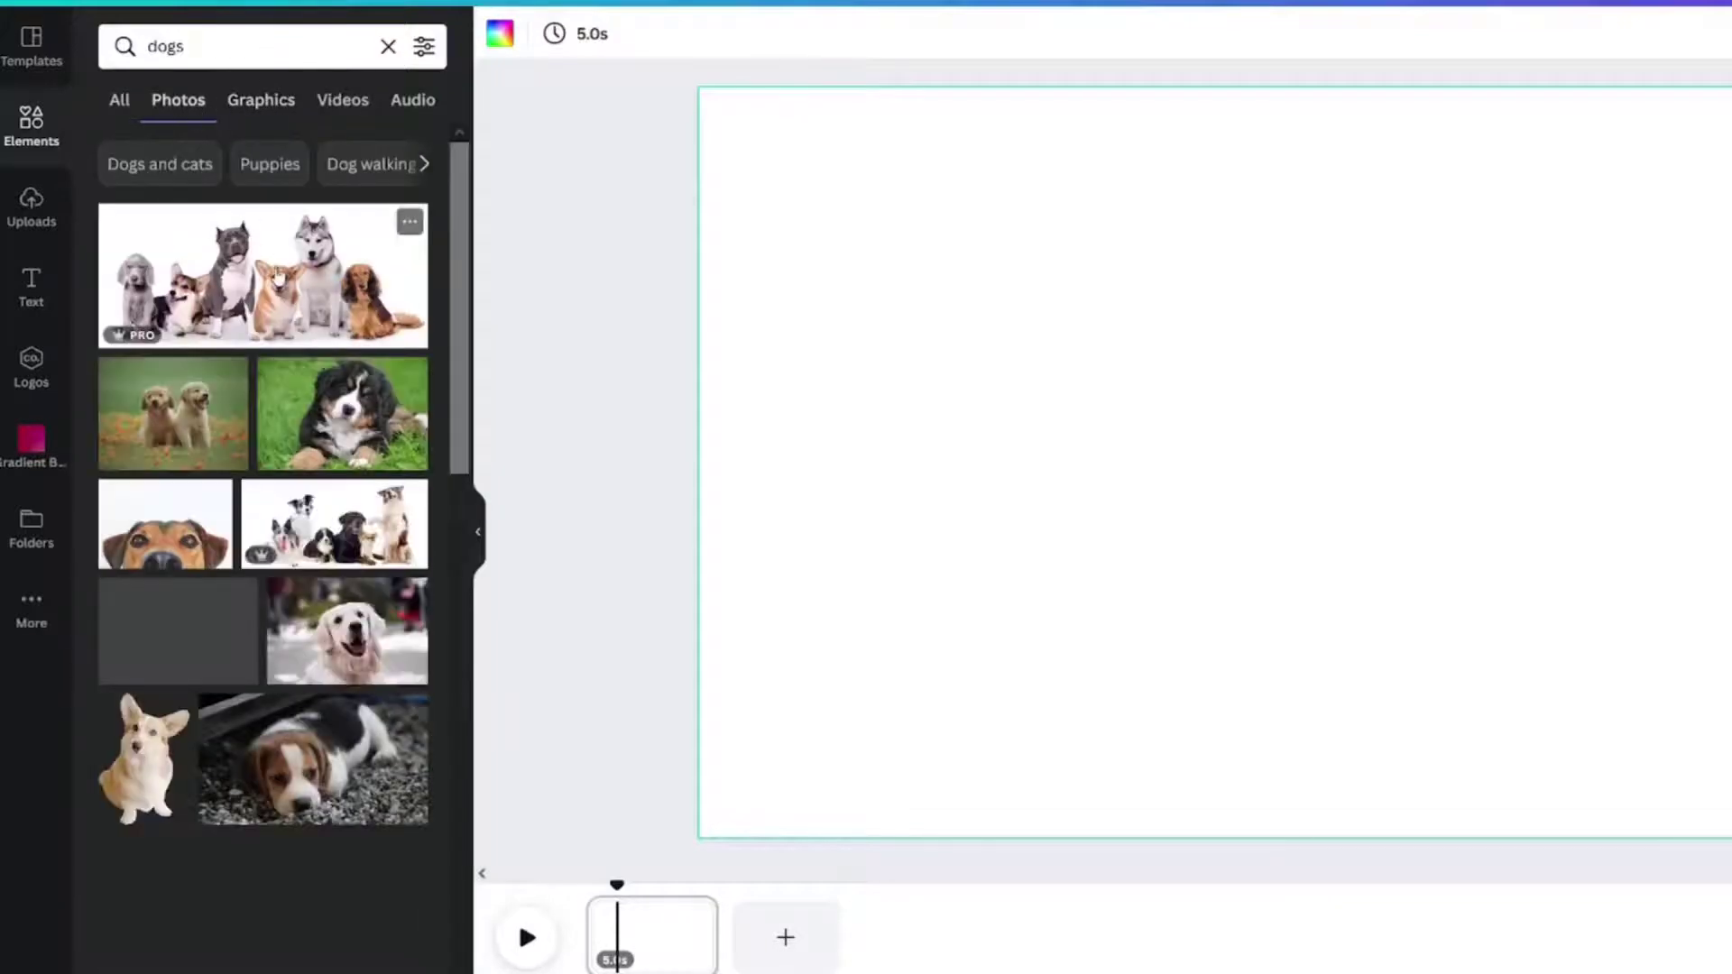
click(257, 281)
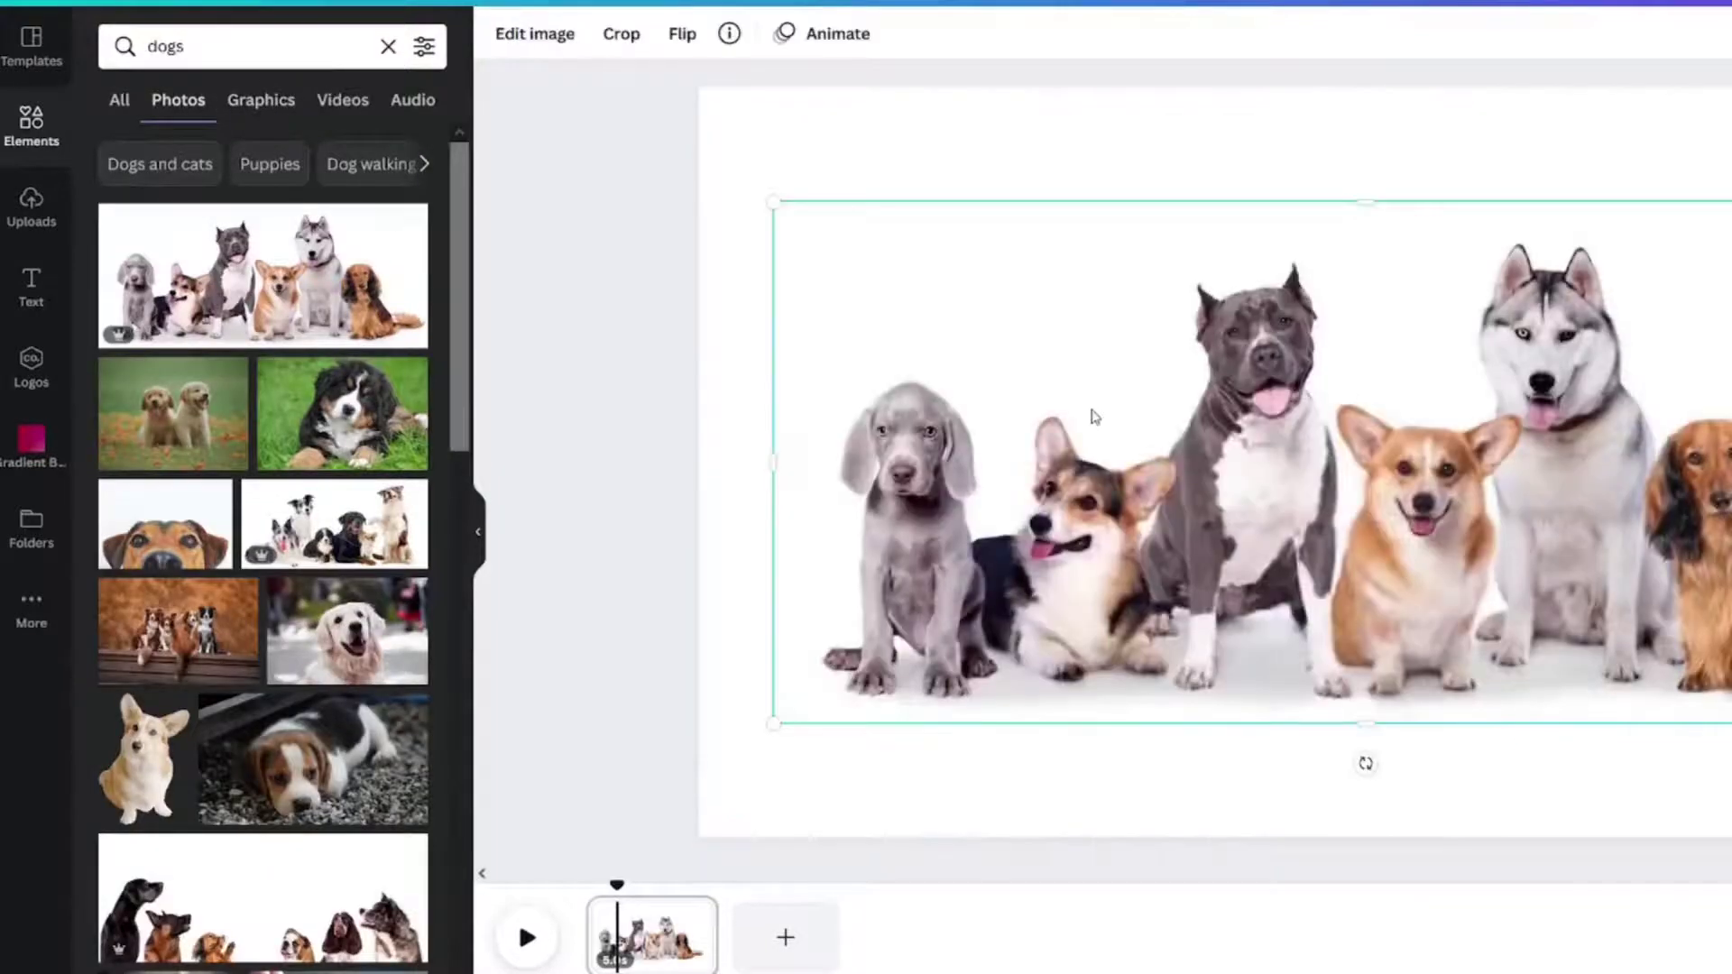
right_click(1096, 413)
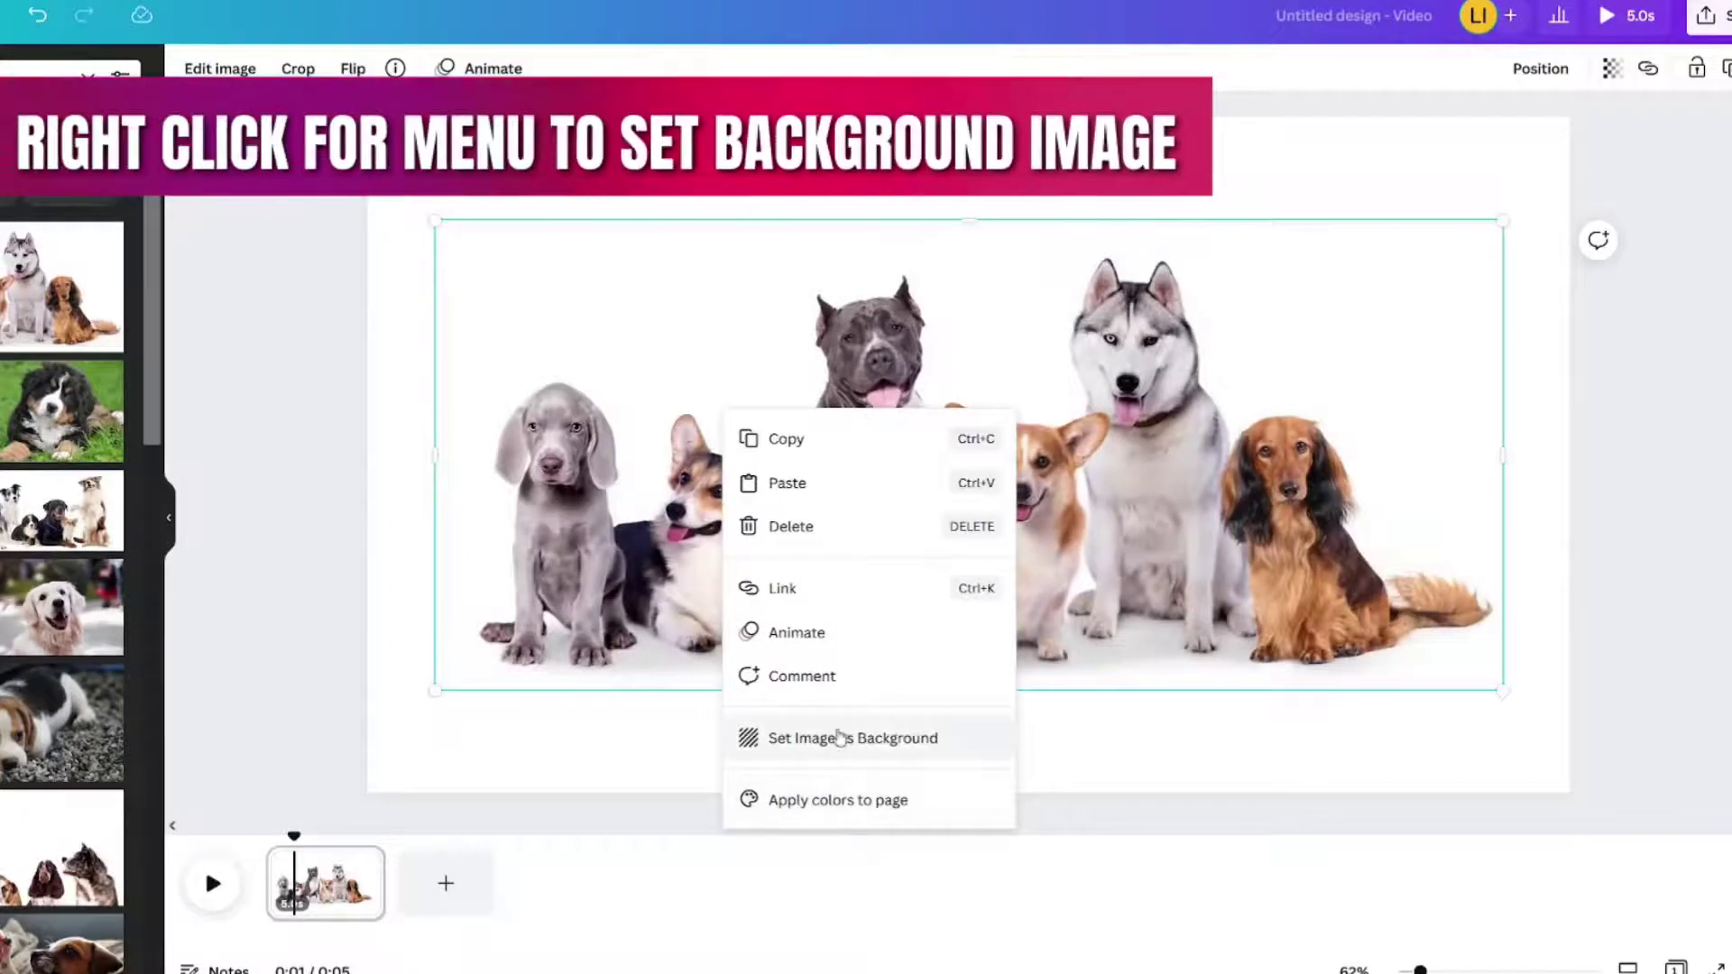
click(839, 738)
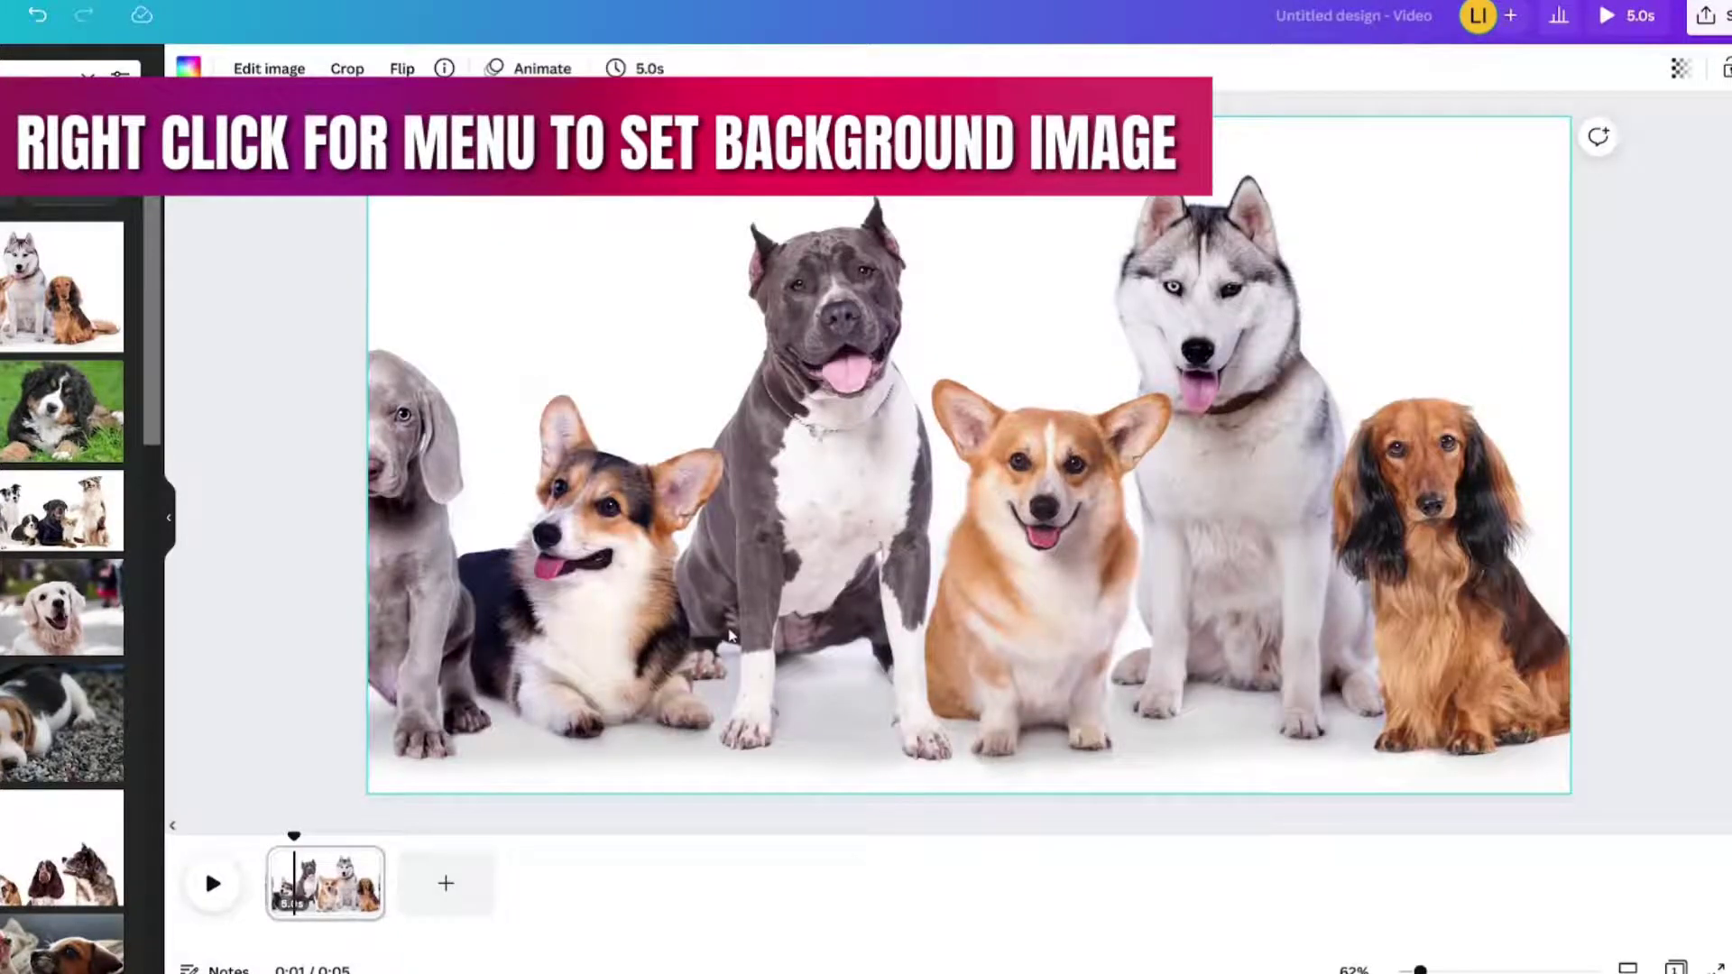
double_click(731, 636)
drag(731, 636, 822, 610)
Step: Lay the pink gradient over the dog photo at transparency 31, enlarged to cover the page
click(257, 460)
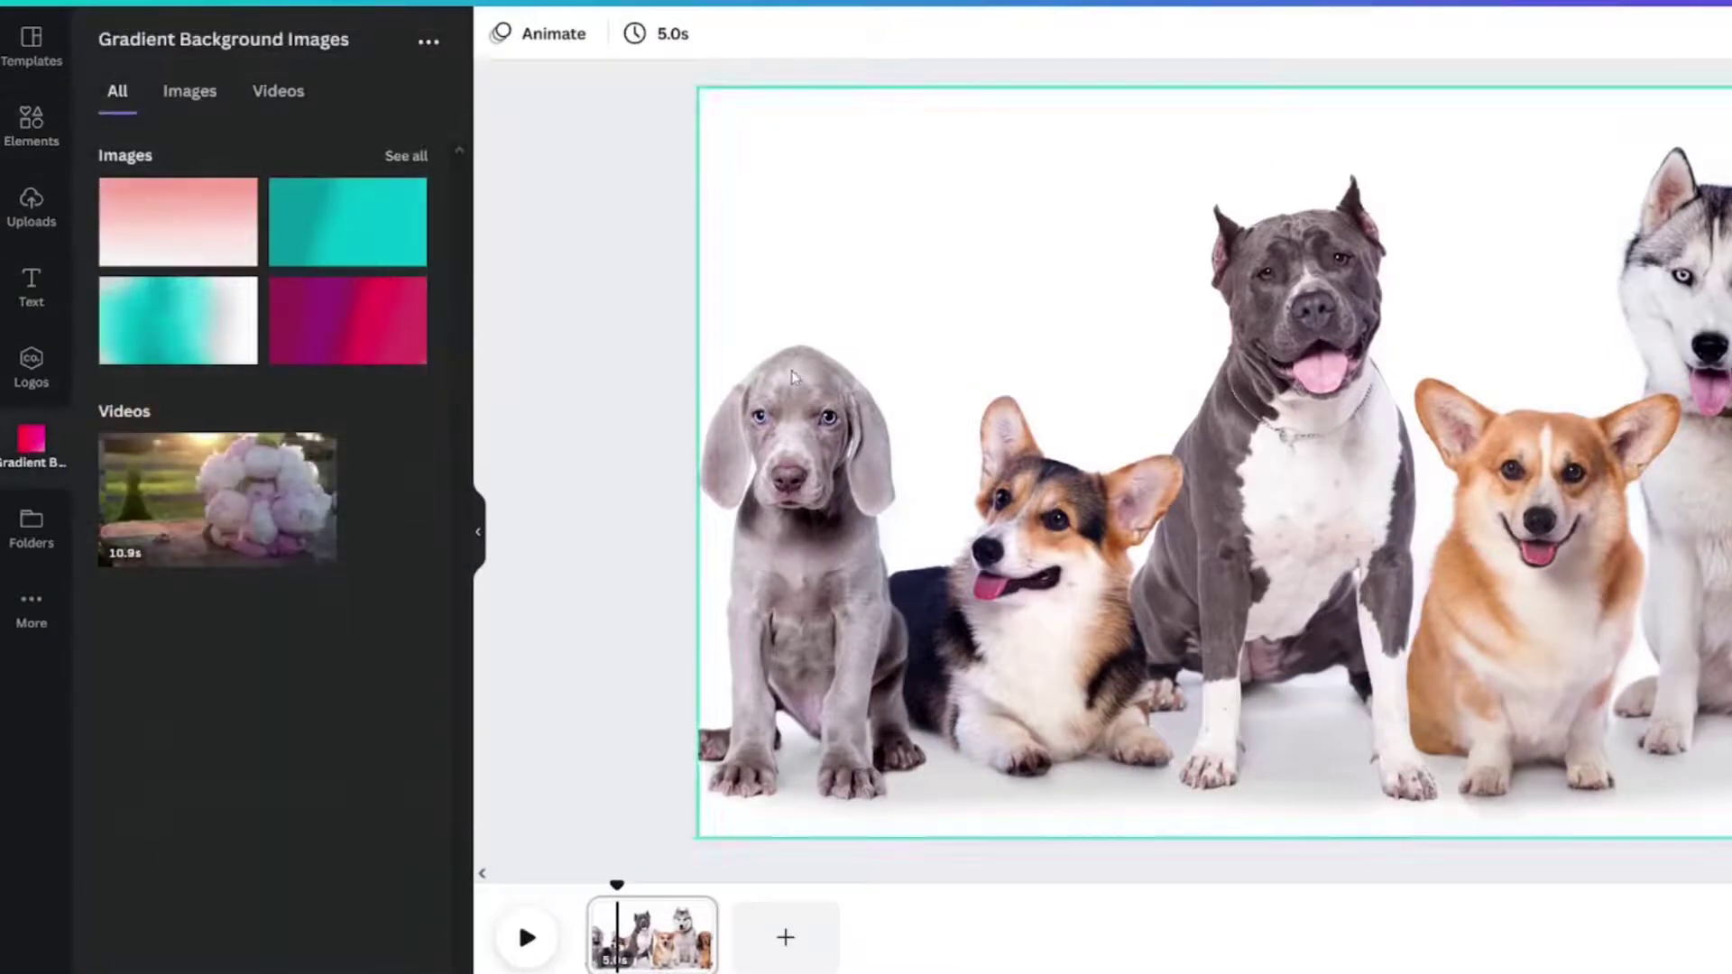
click(123, 249)
drag(1149, 352, 975, 247)
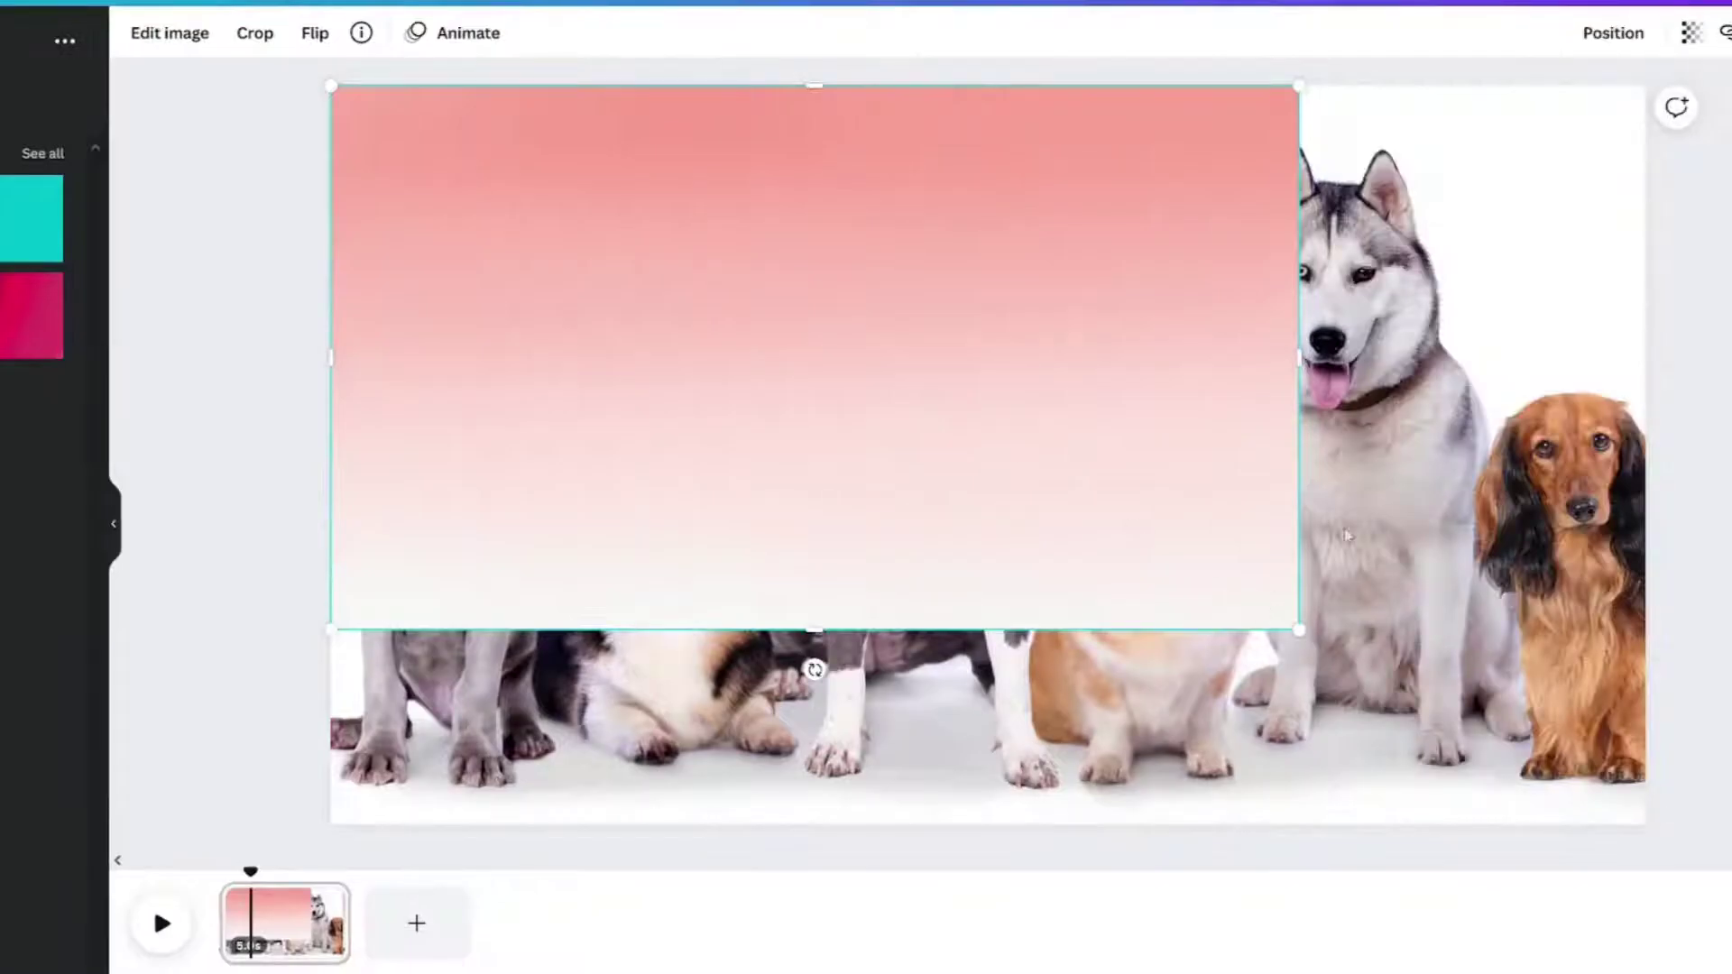
click(1695, 35)
drag(1508, 120, 1533, 124)
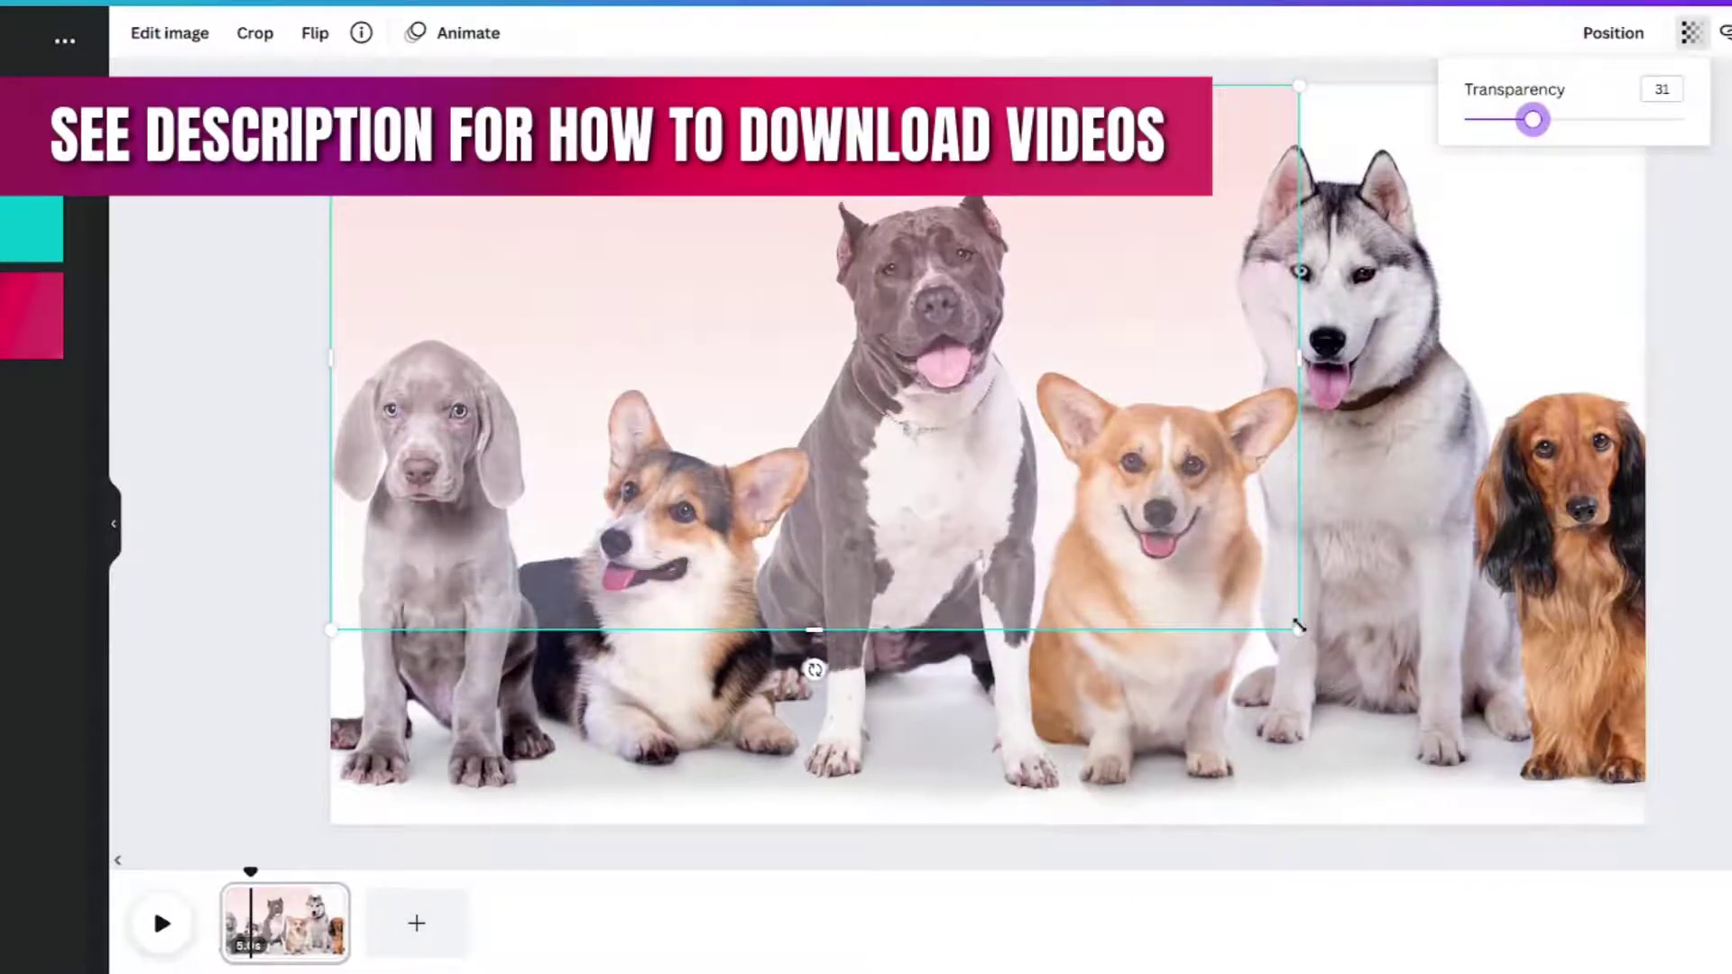
drag(1299, 626, 1661, 789)
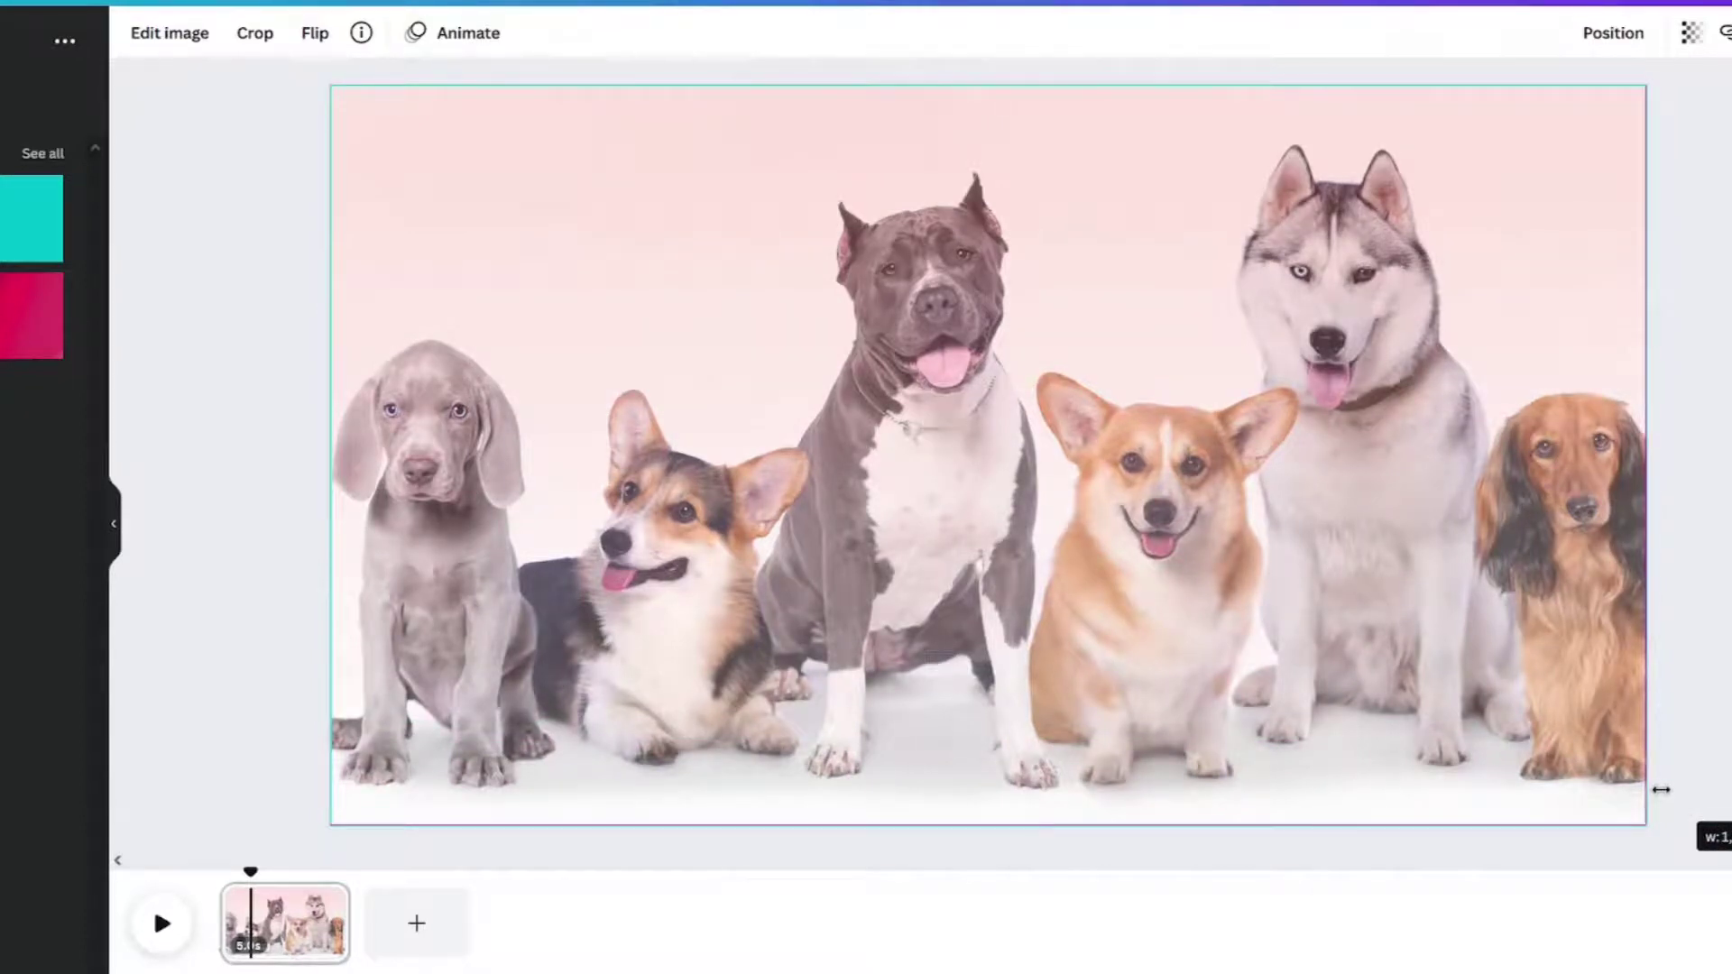
drag(1660, 788, 1661, 788)
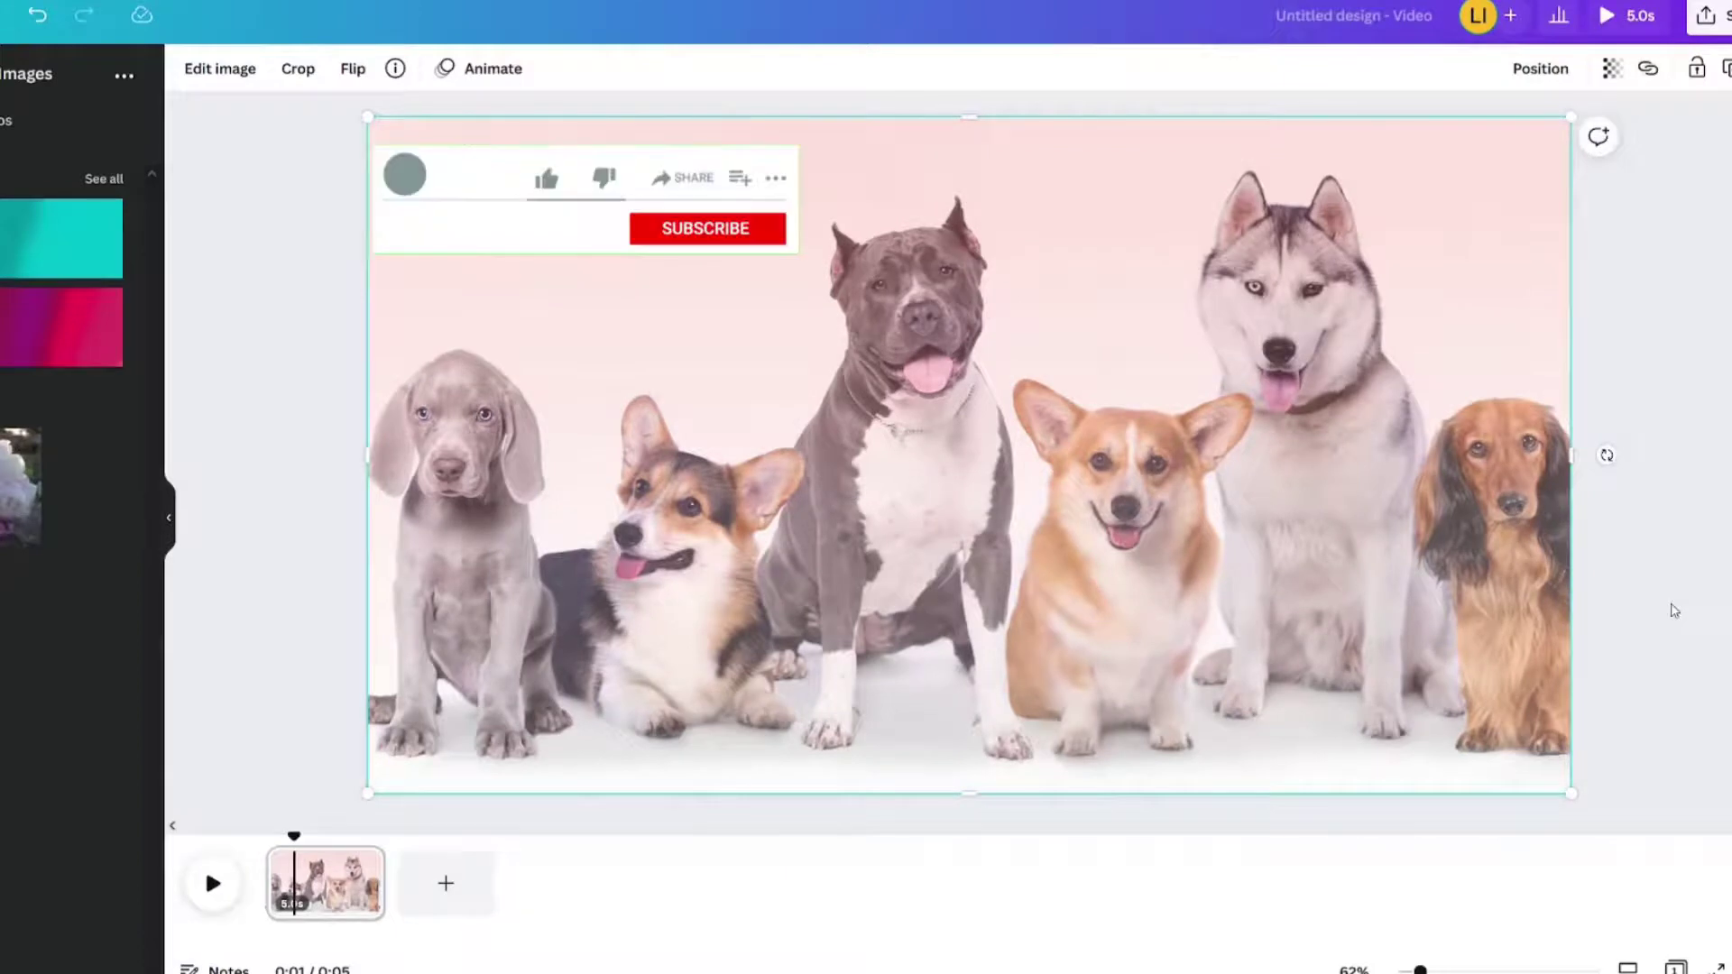
Step: Restore the accidentally deleted dog photo and move the pink overlay lower on the page
key(Delete)
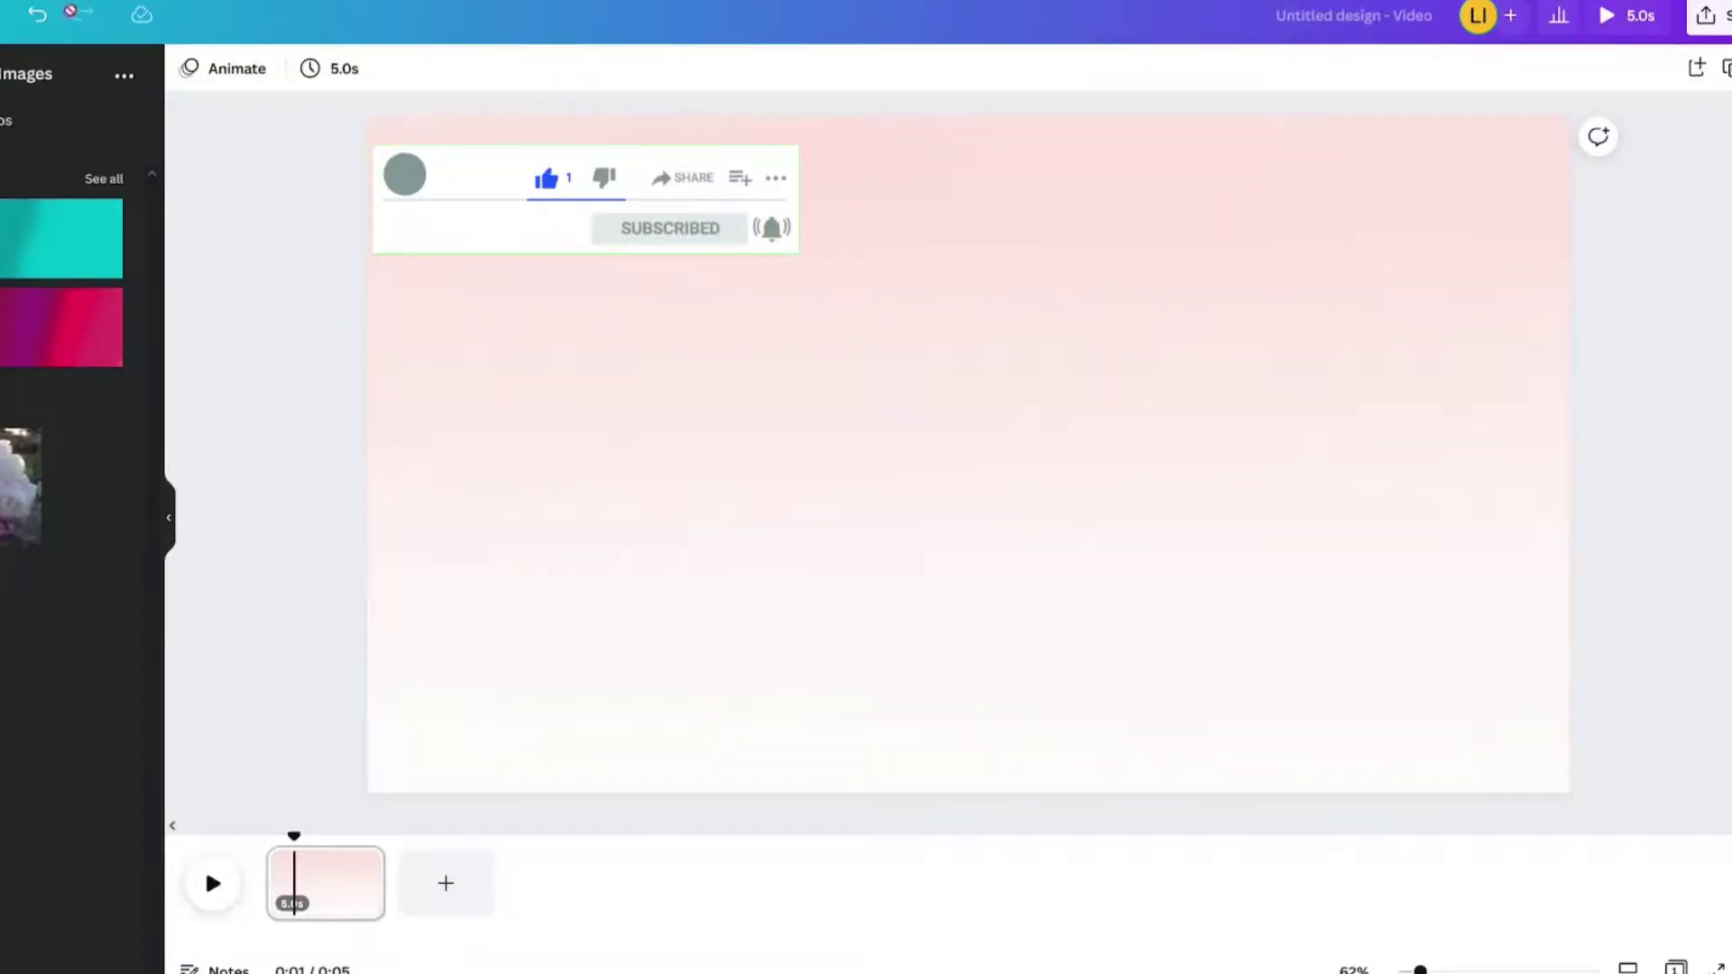
click(36, 18)
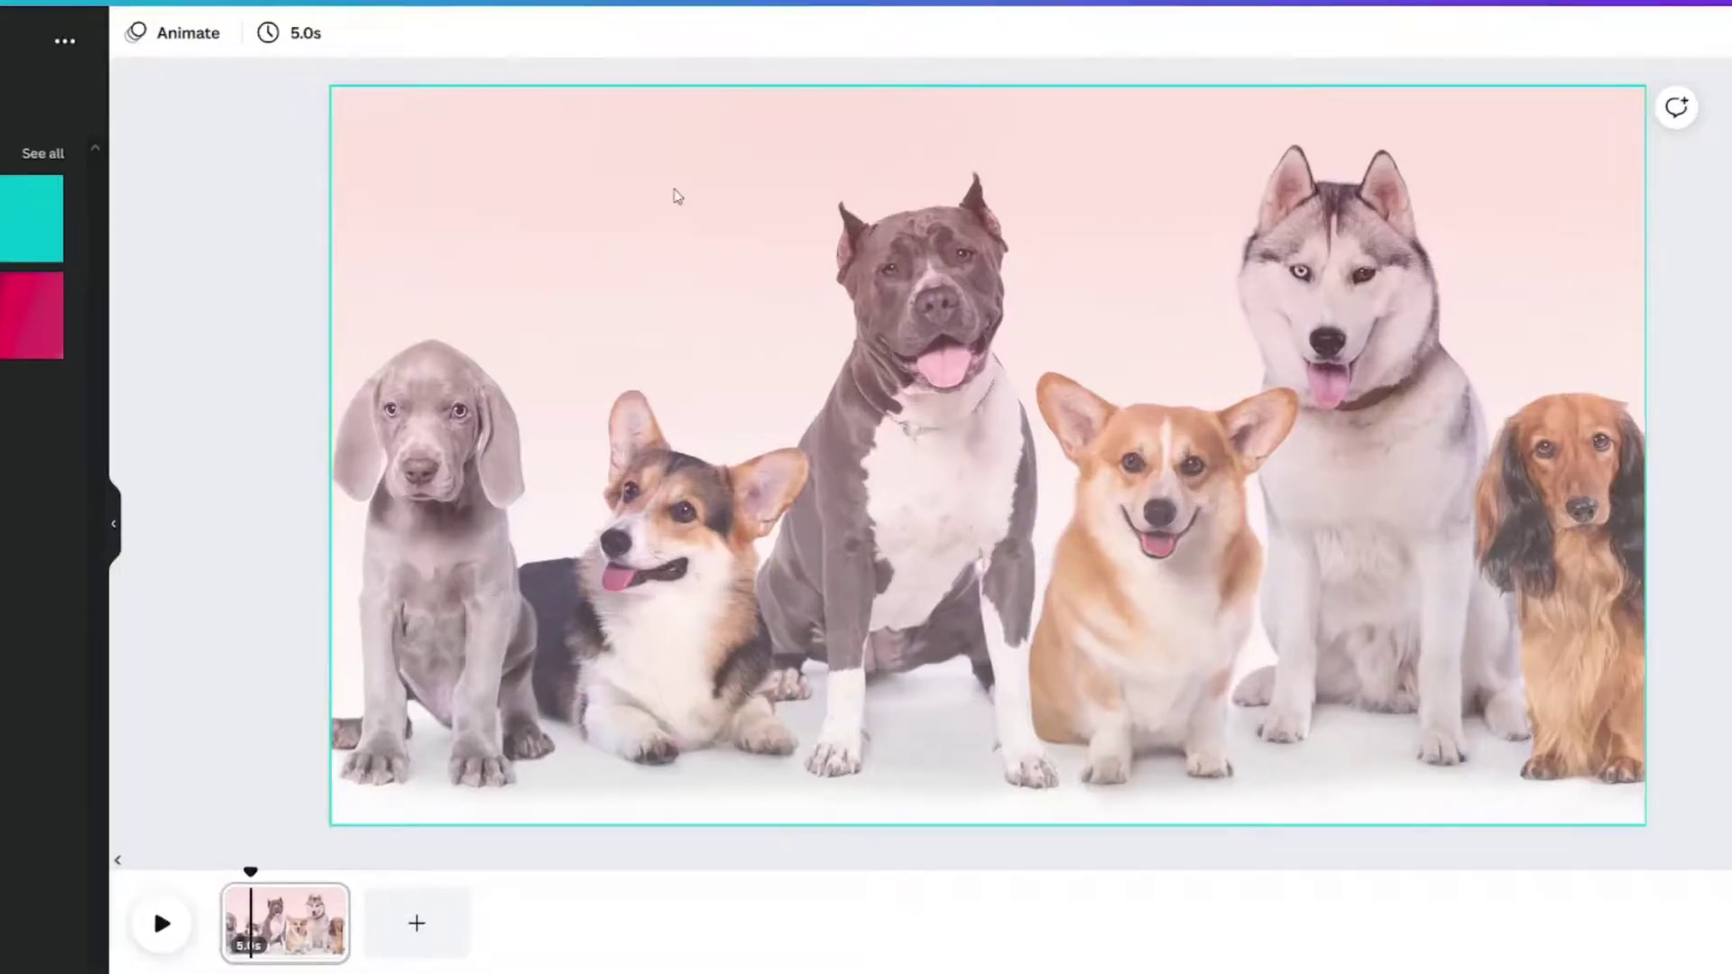
drag(681, 215, 668, 389)
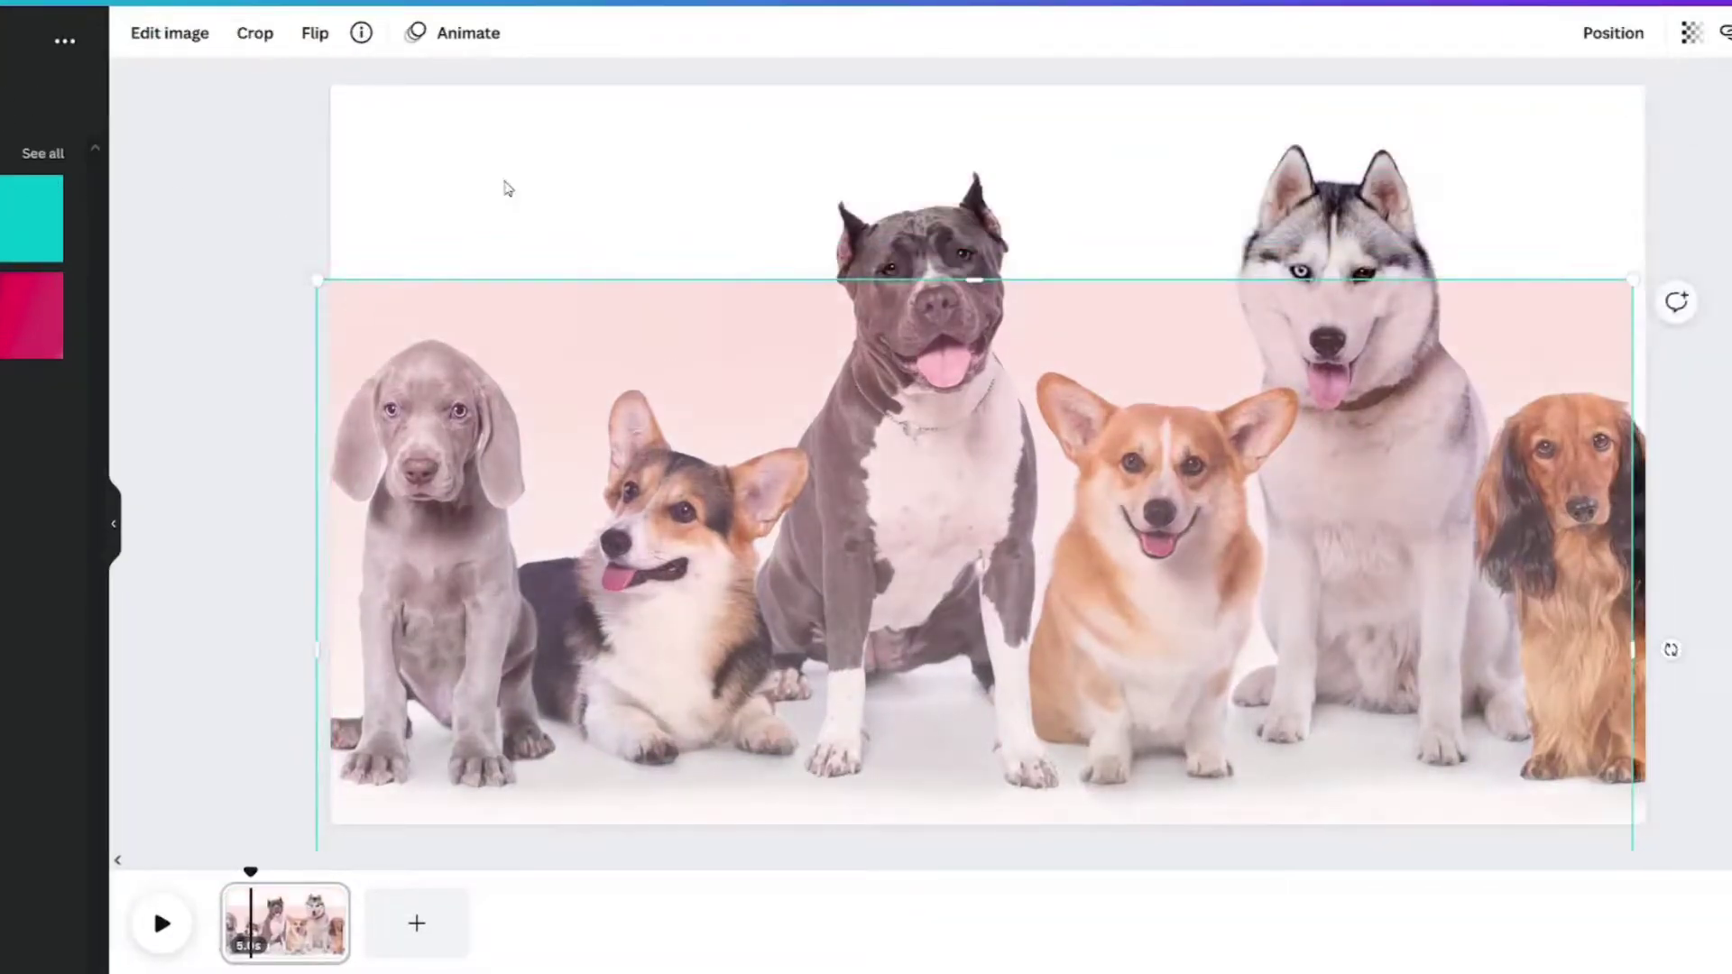
Step: Add a sky-and-grass grid frame and send it behind the other images
click(493, 187)
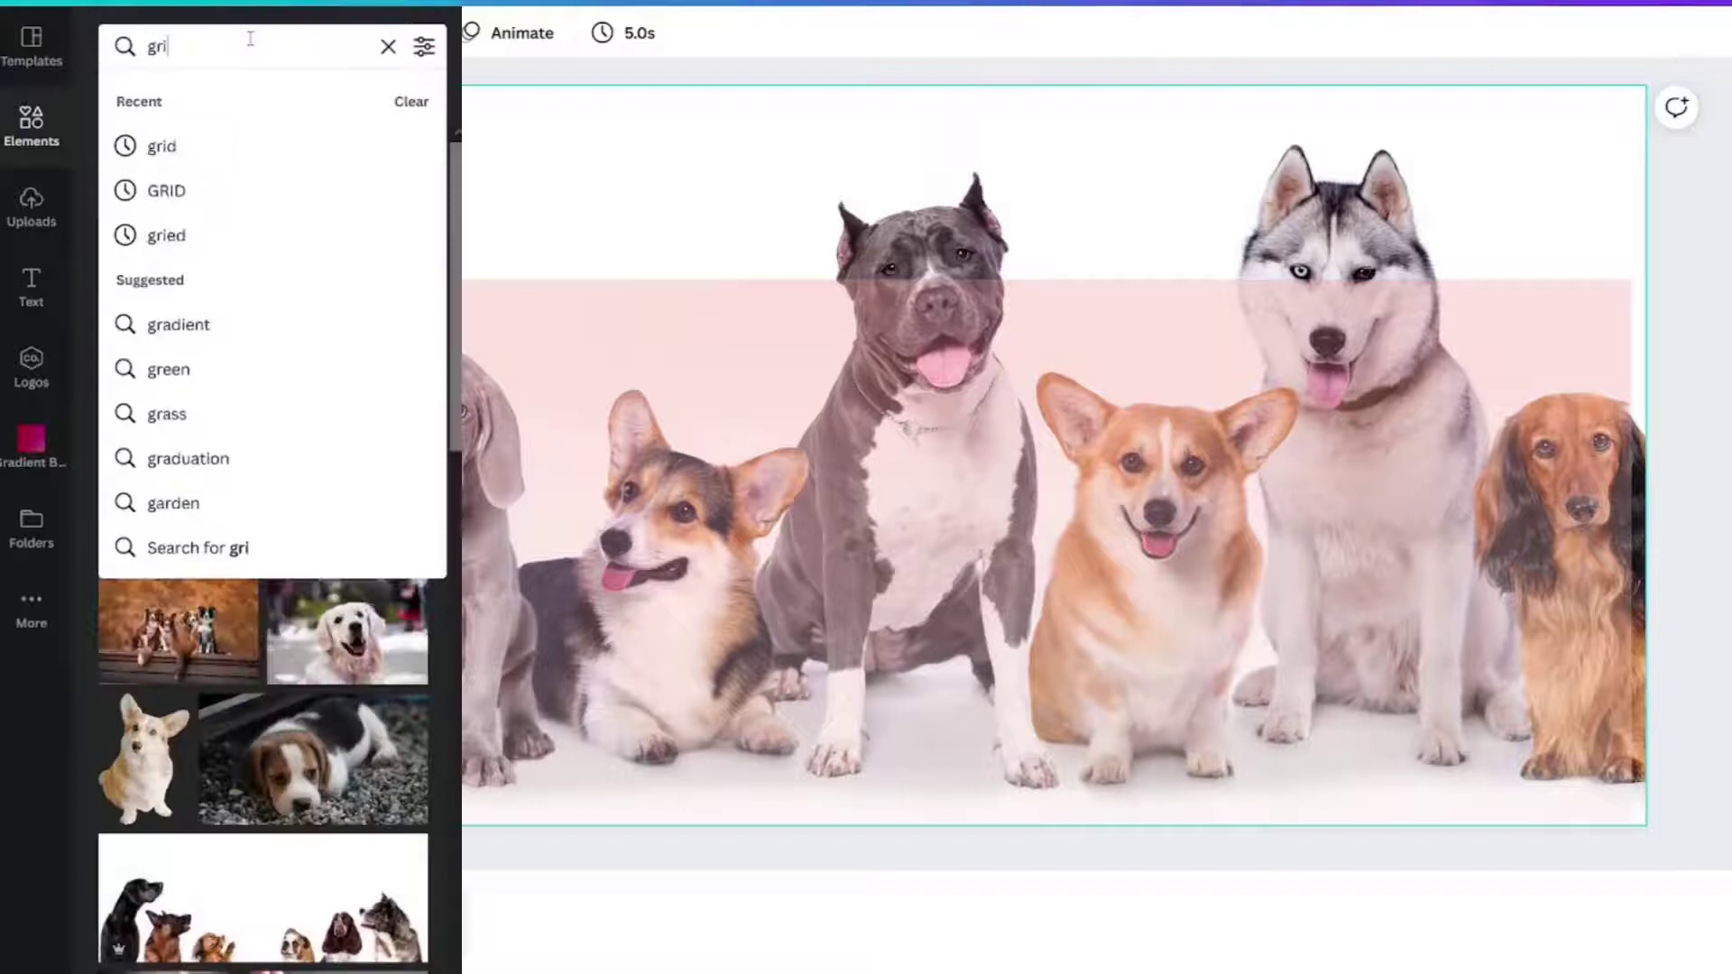
text(d)
key(Return)
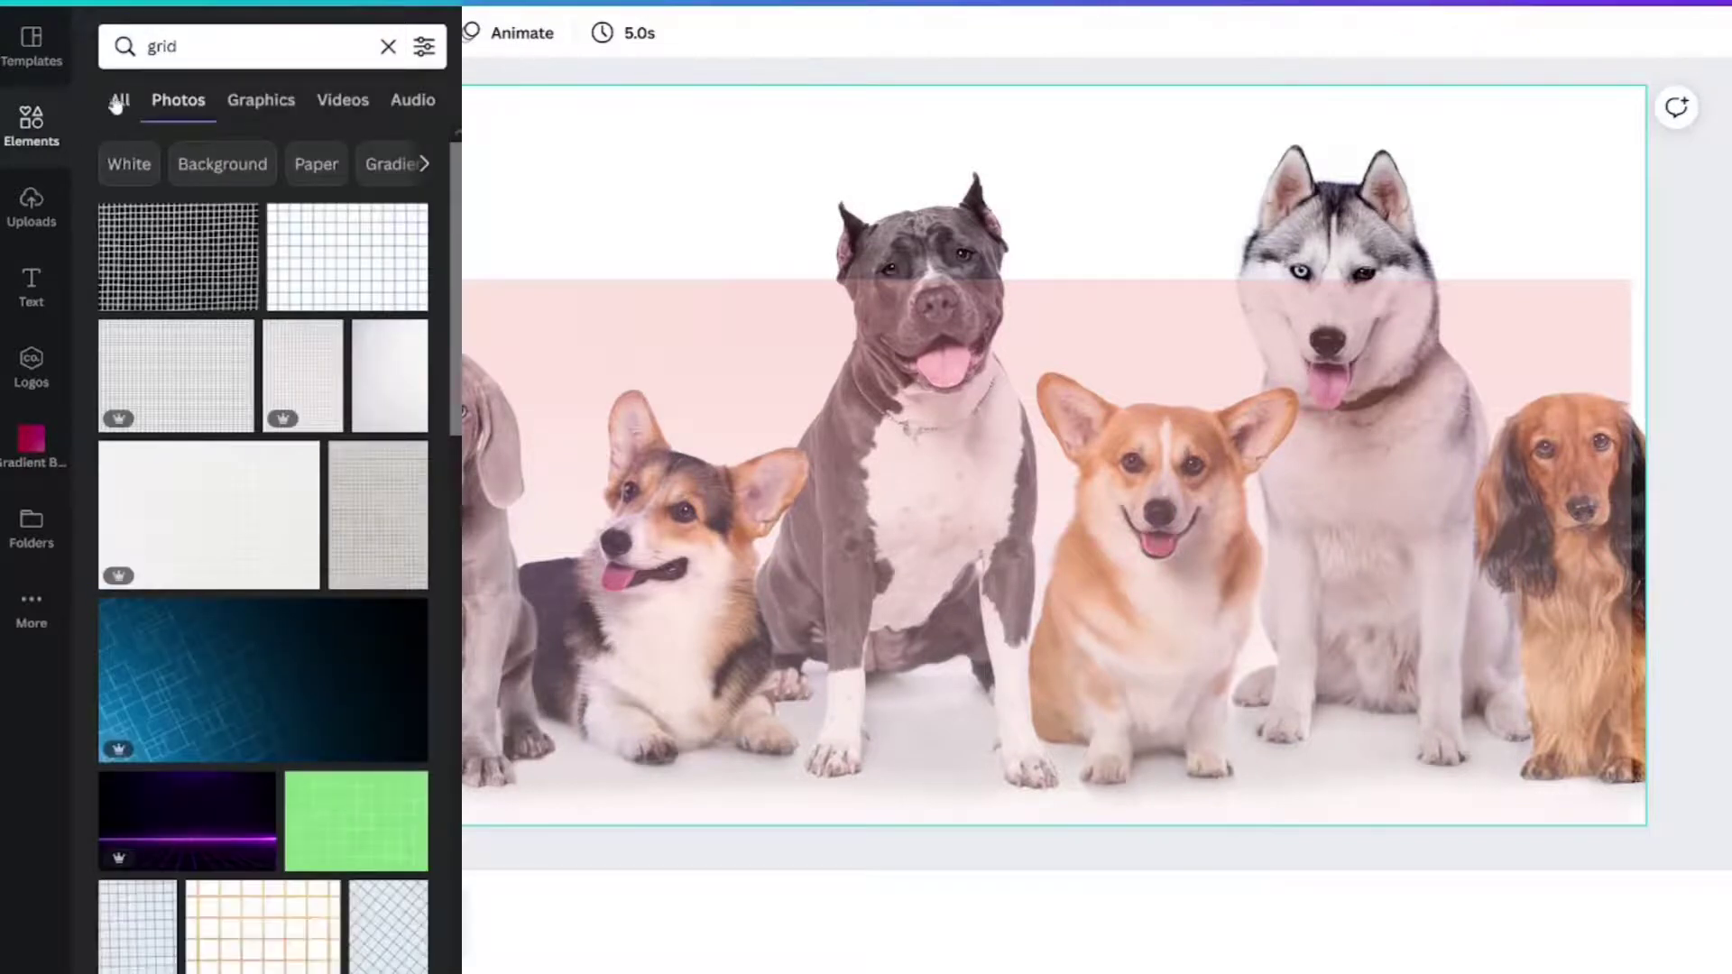
click(118, 100)
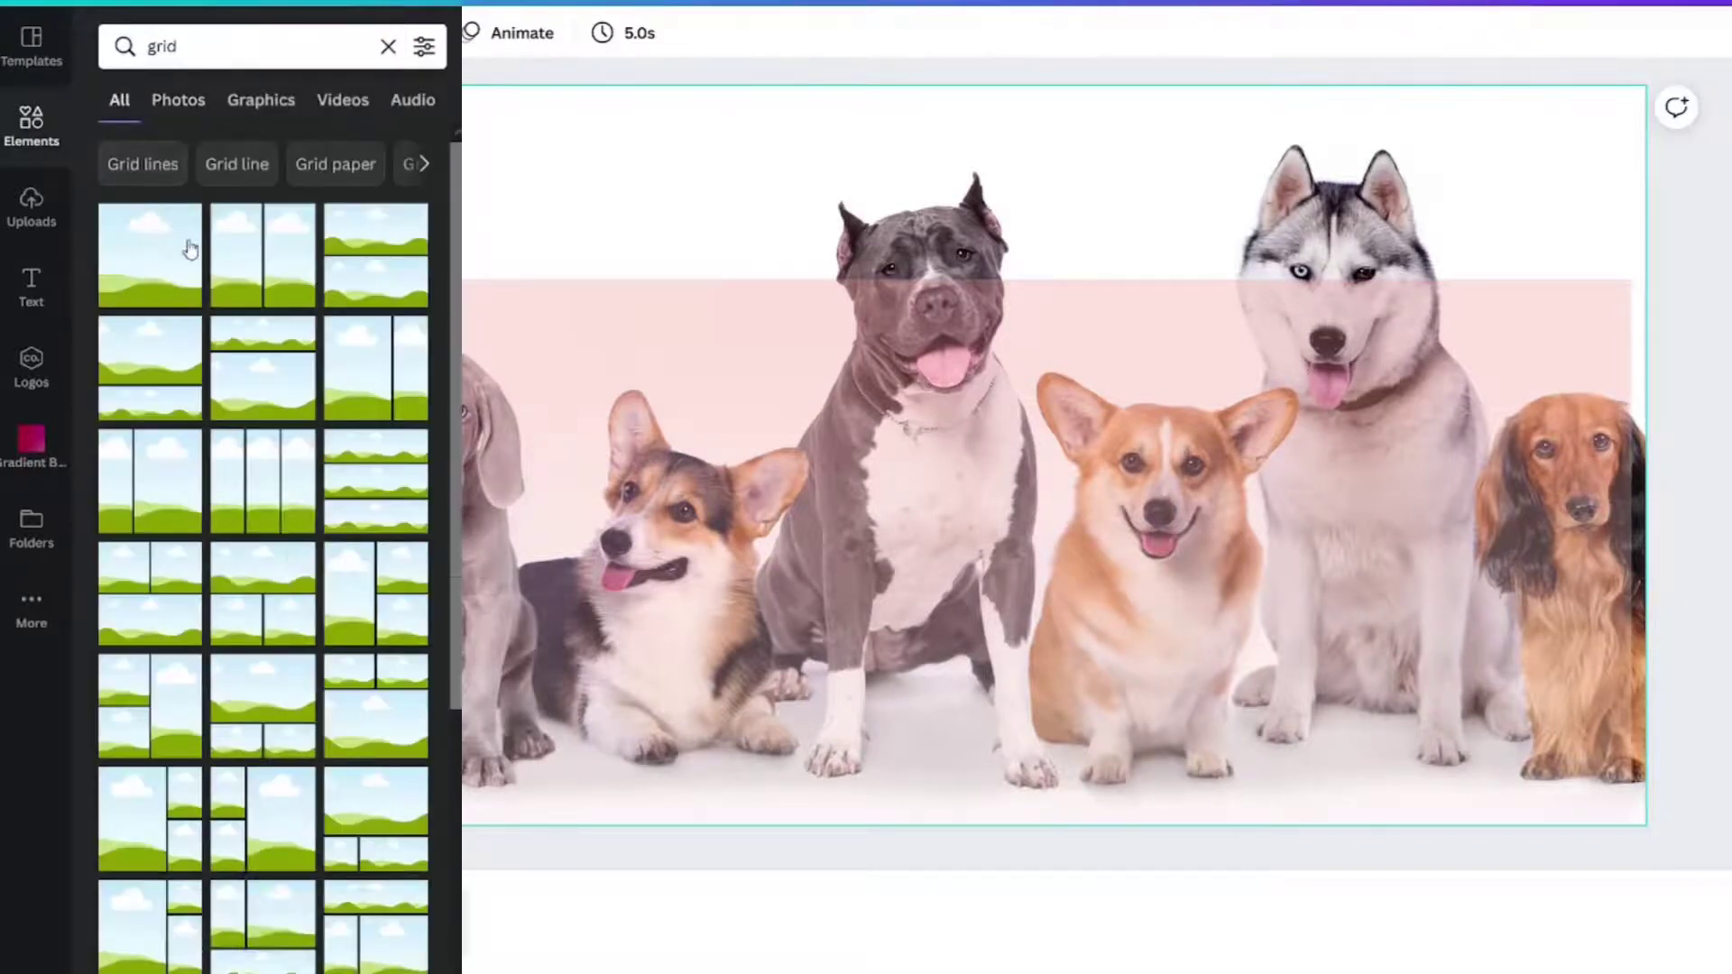
click(189, 248)
right_click(792, 280)
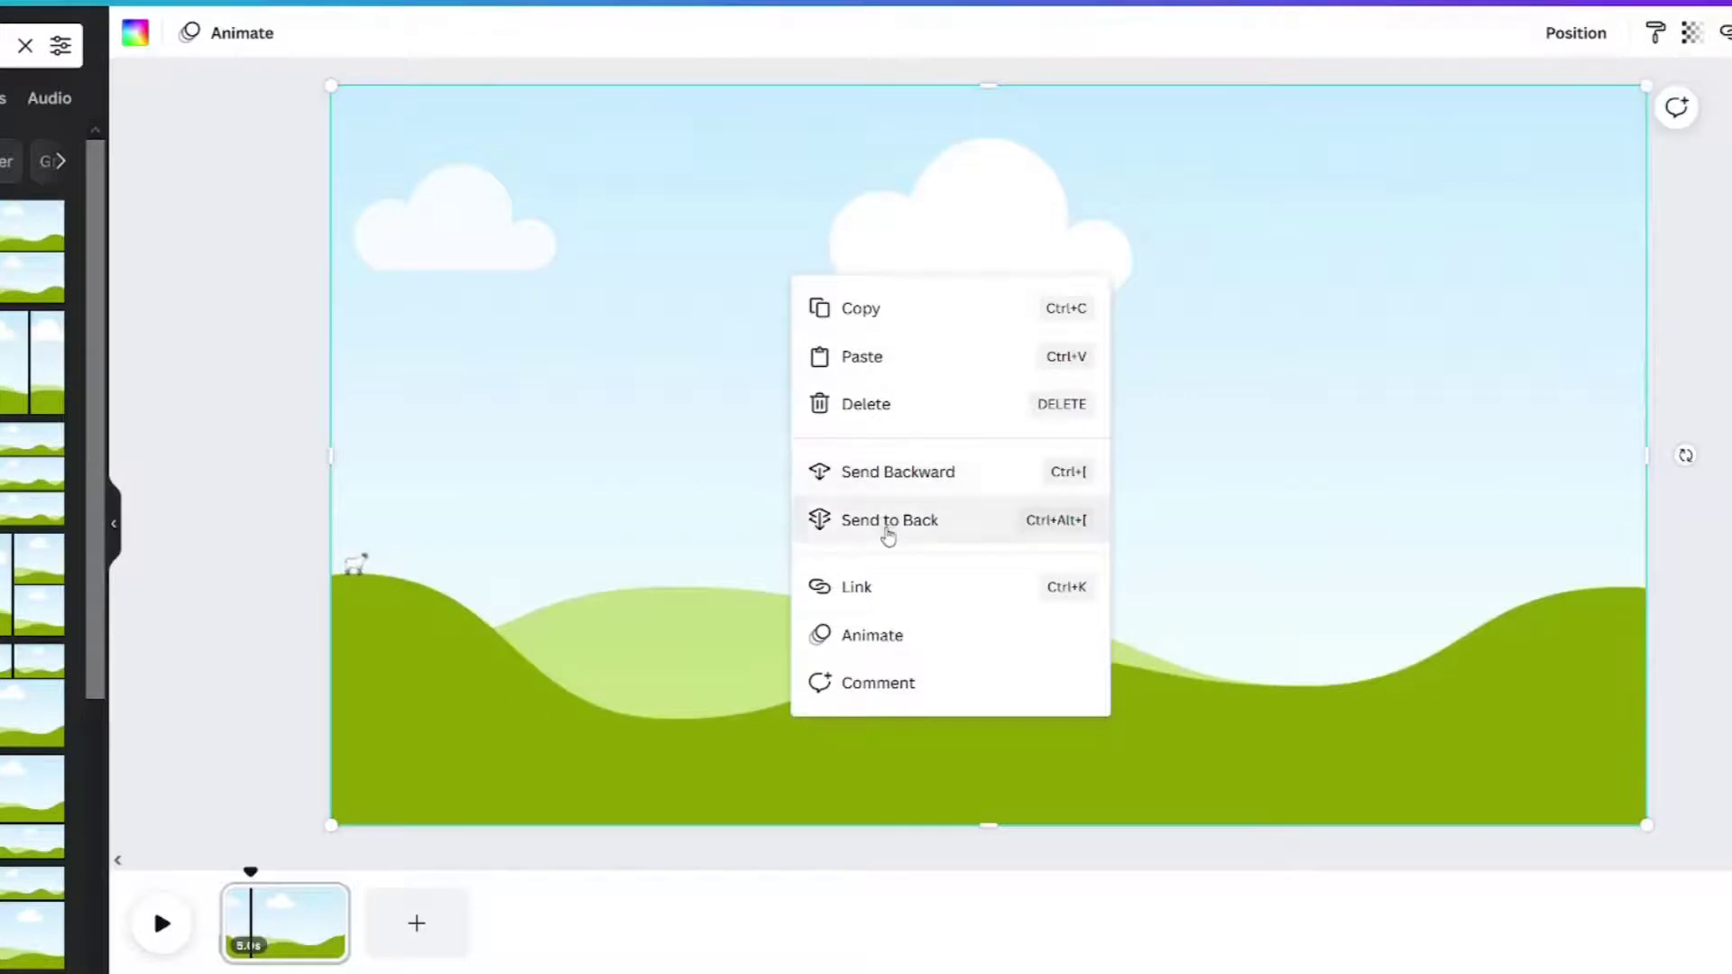
click(889, 535)
Step: Set the pink overlay's transparency to 36, then swap in the teal gradient over the dogs
drag(875, 470, 901, 396)
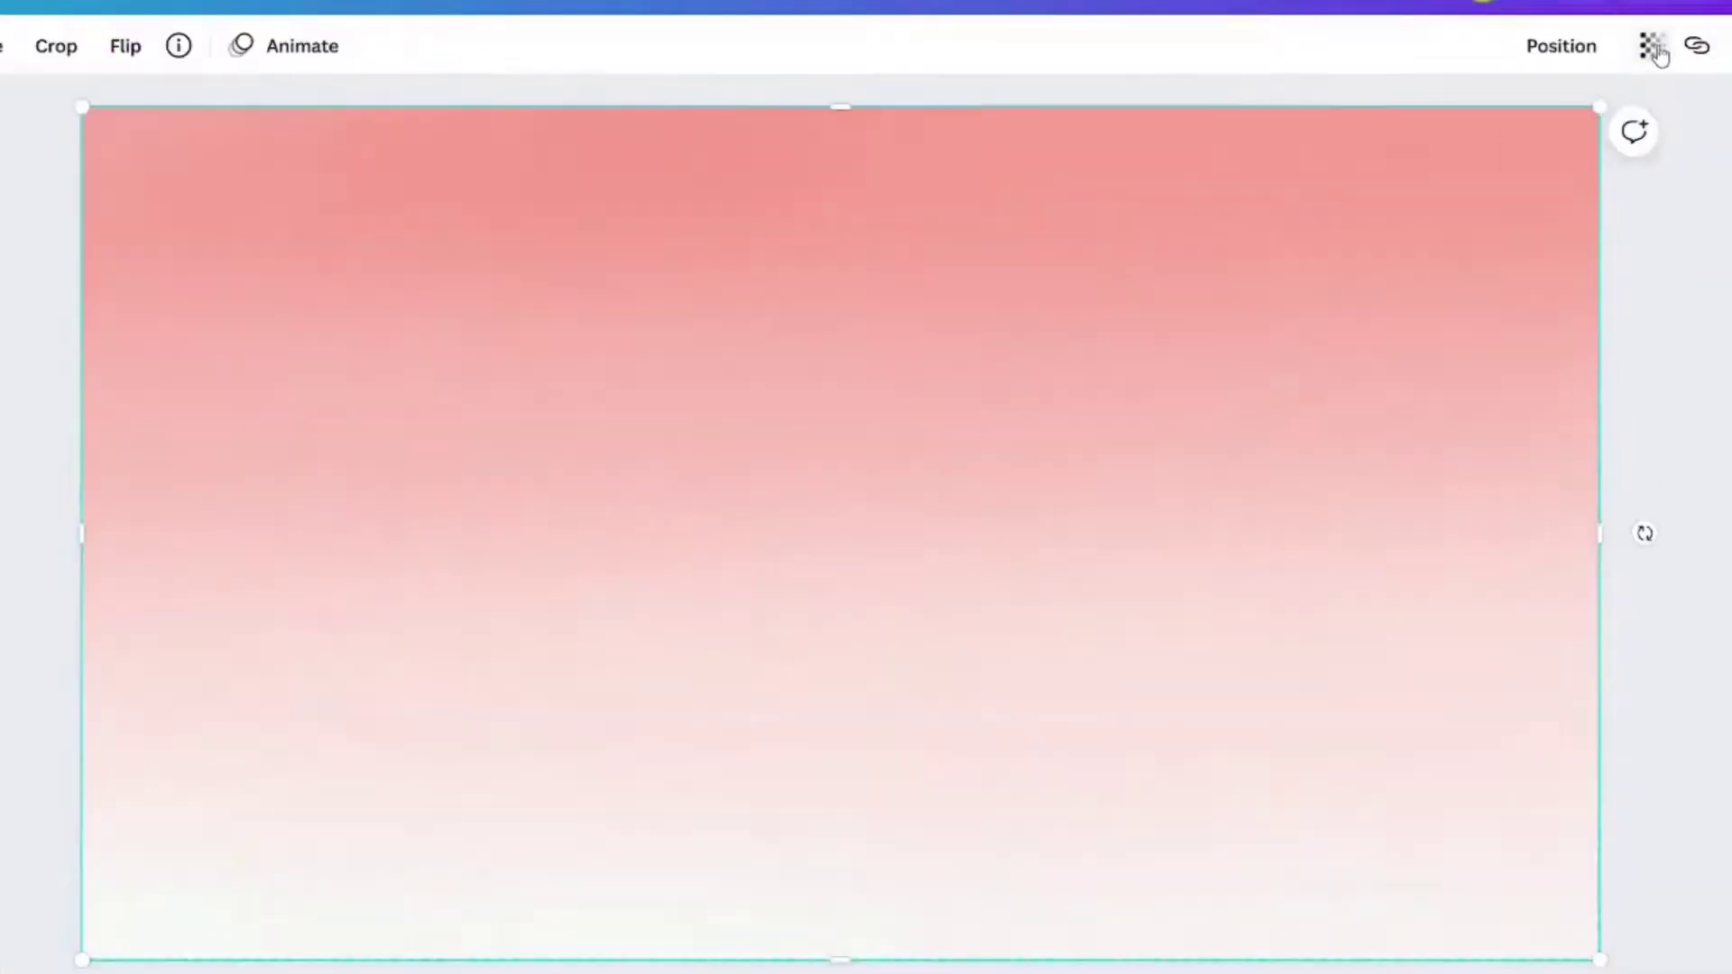
click(1691, 33)
mouse_move(1464, 149)
mouse_down()
mouse_move(1486, 147)
mouse_move(1457, 144)
mouse_up()
key(Escape)
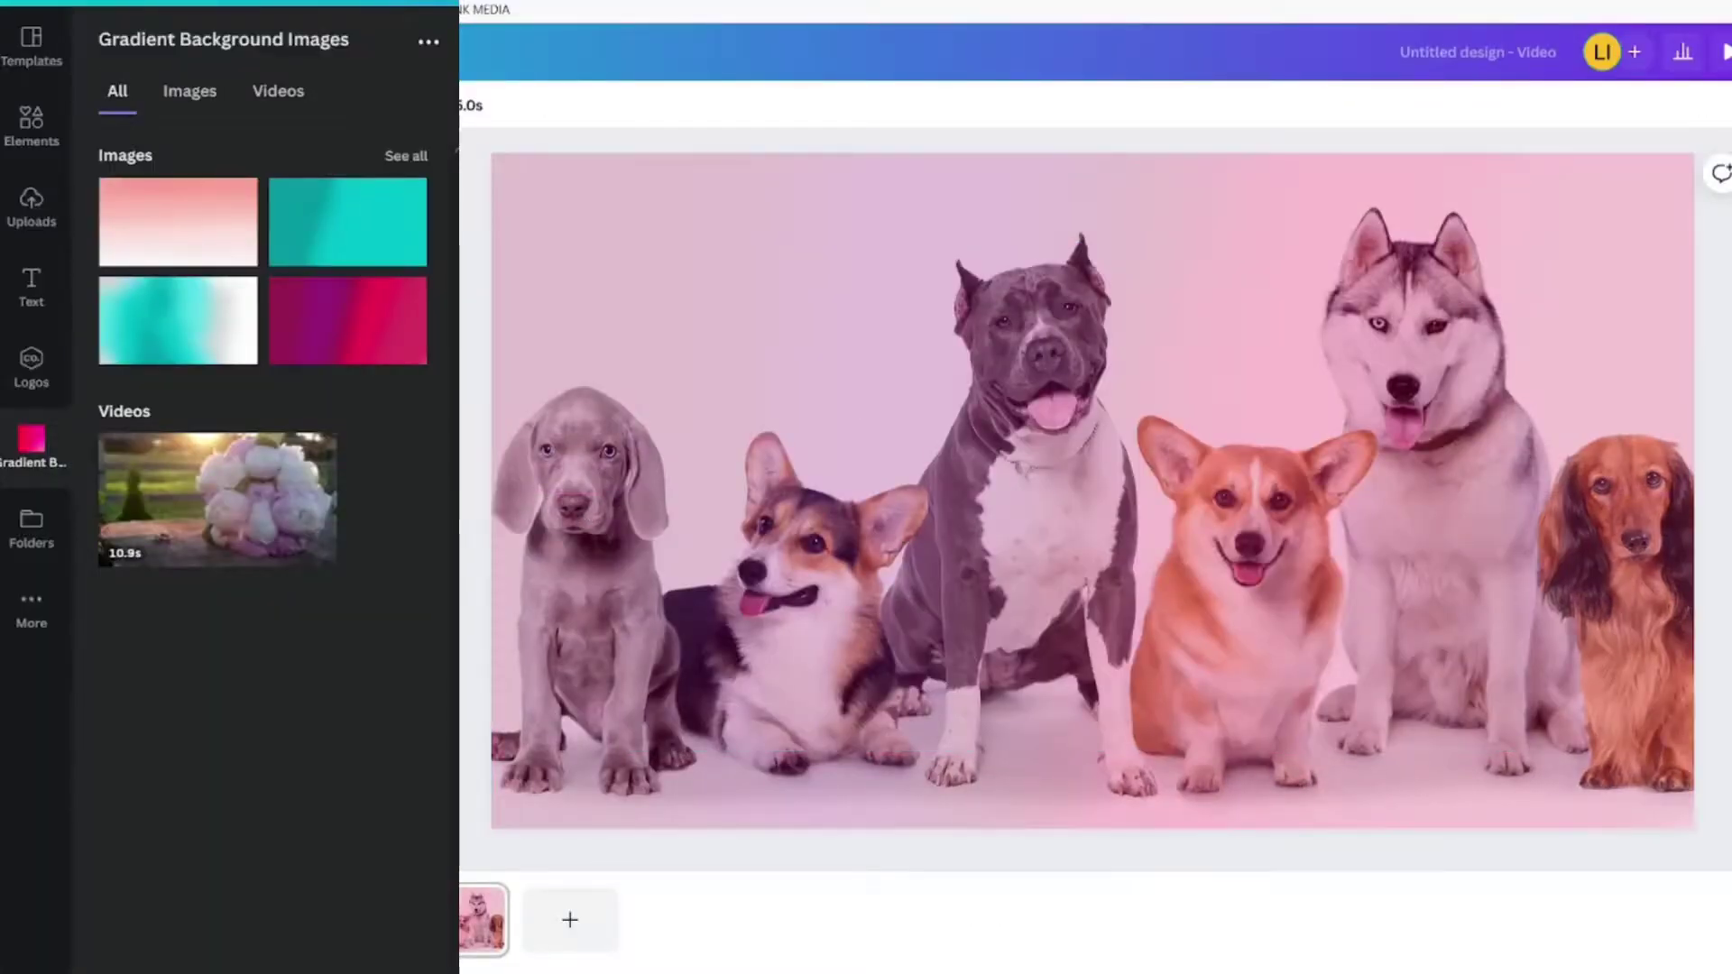
click(366, 248)
drag(984, 446, 810, 556)
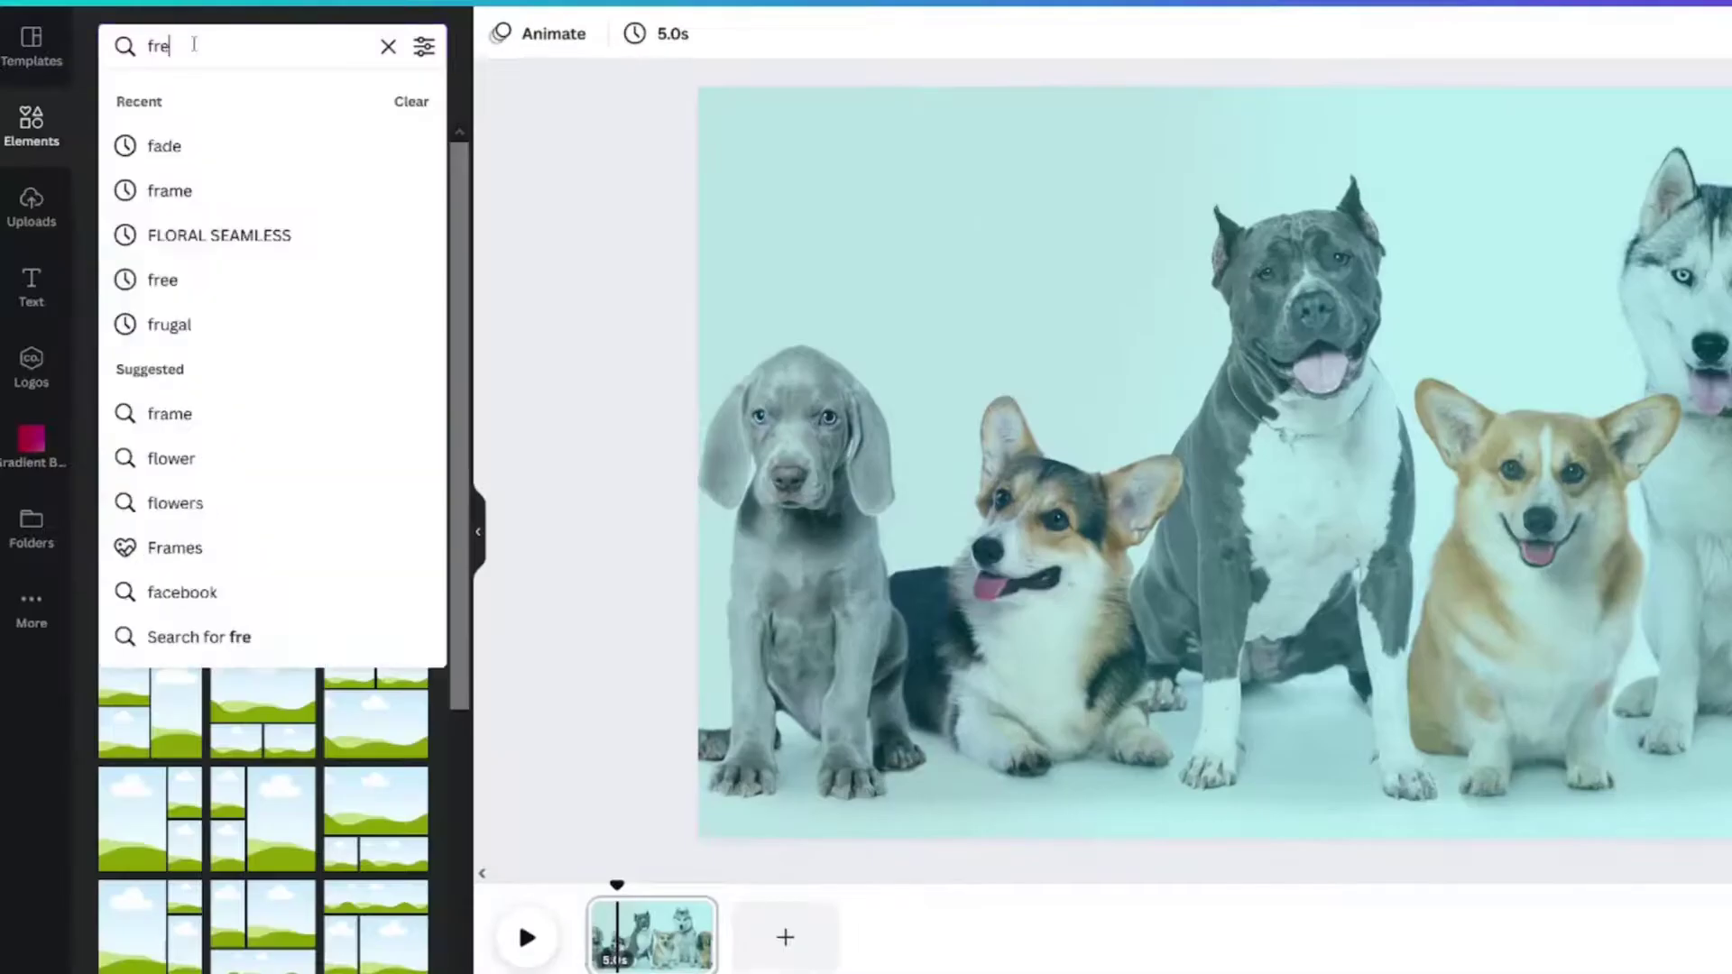
Step: Search 'free' in Elements Videos and set the red FREE stamp video as the page background
text(e)
key(Return)
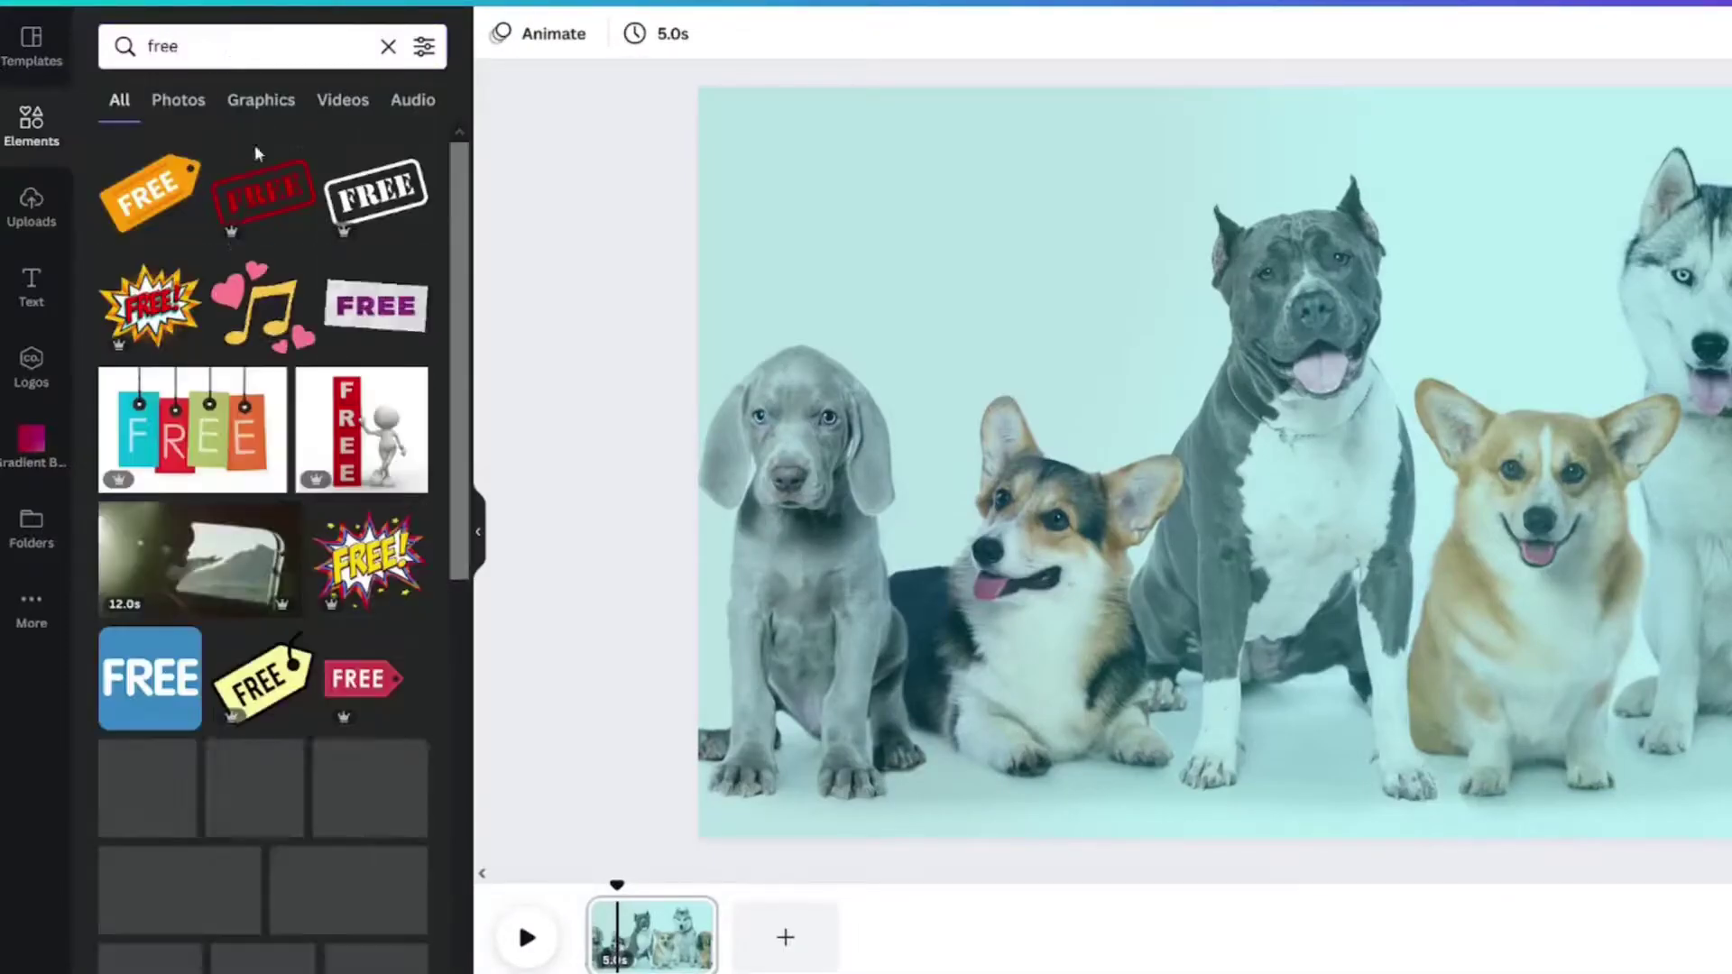
click(343, 100)
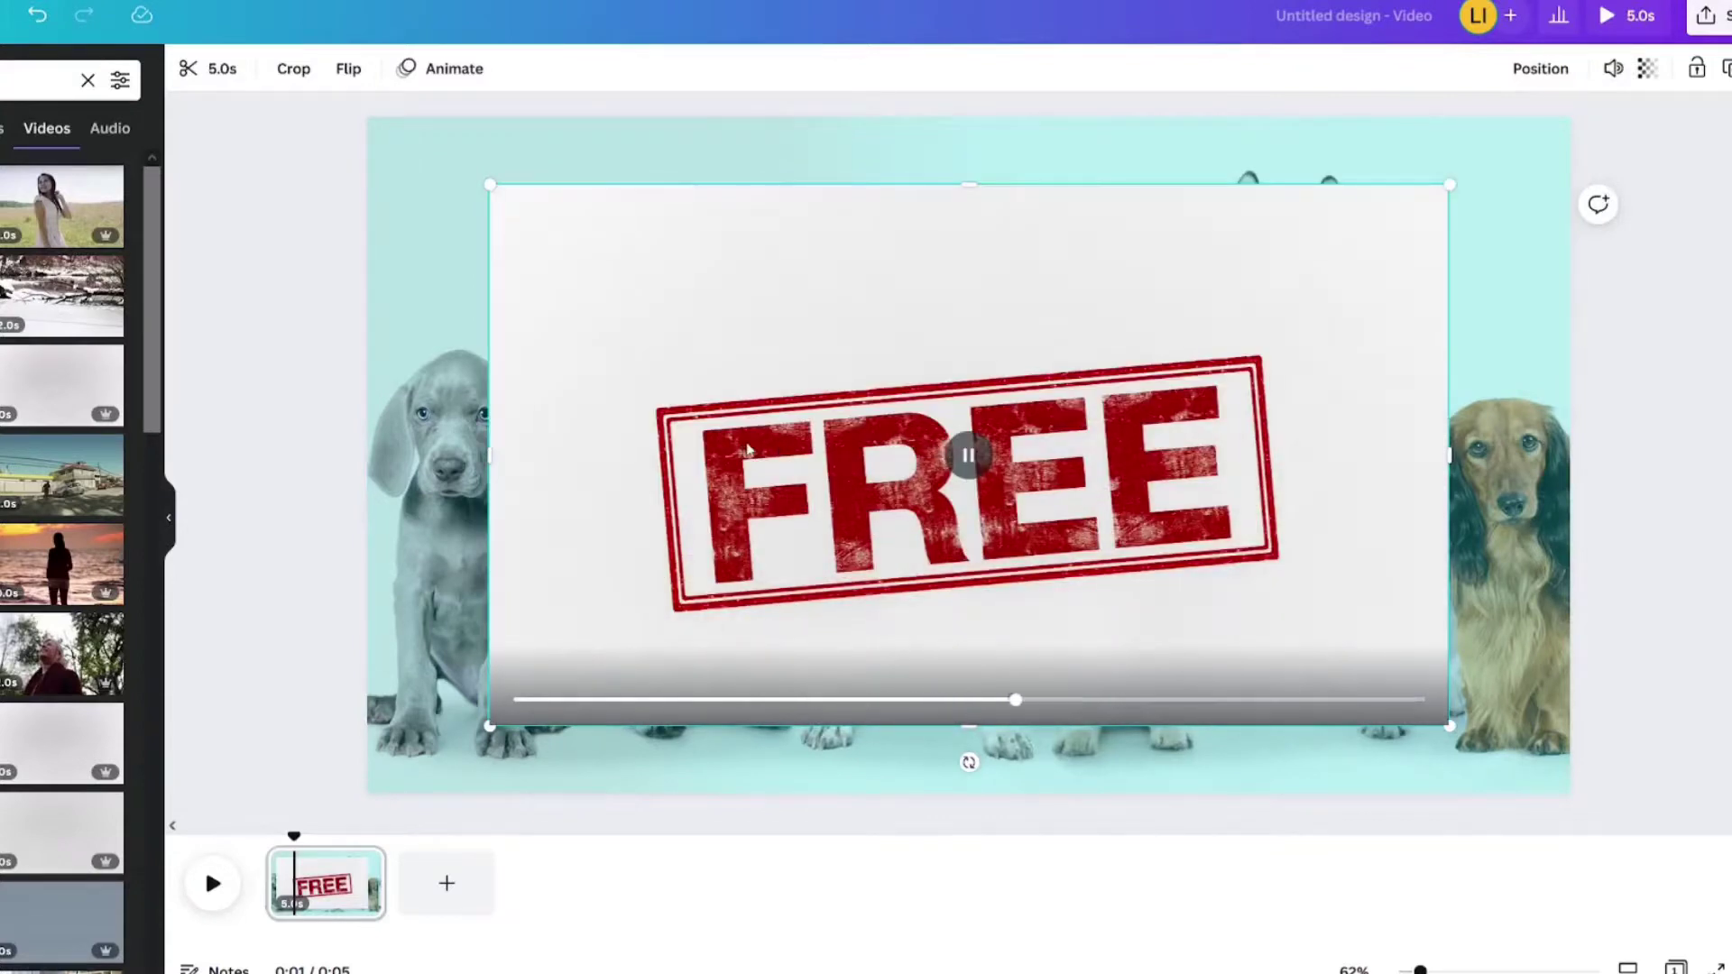
right_click(719, 453)
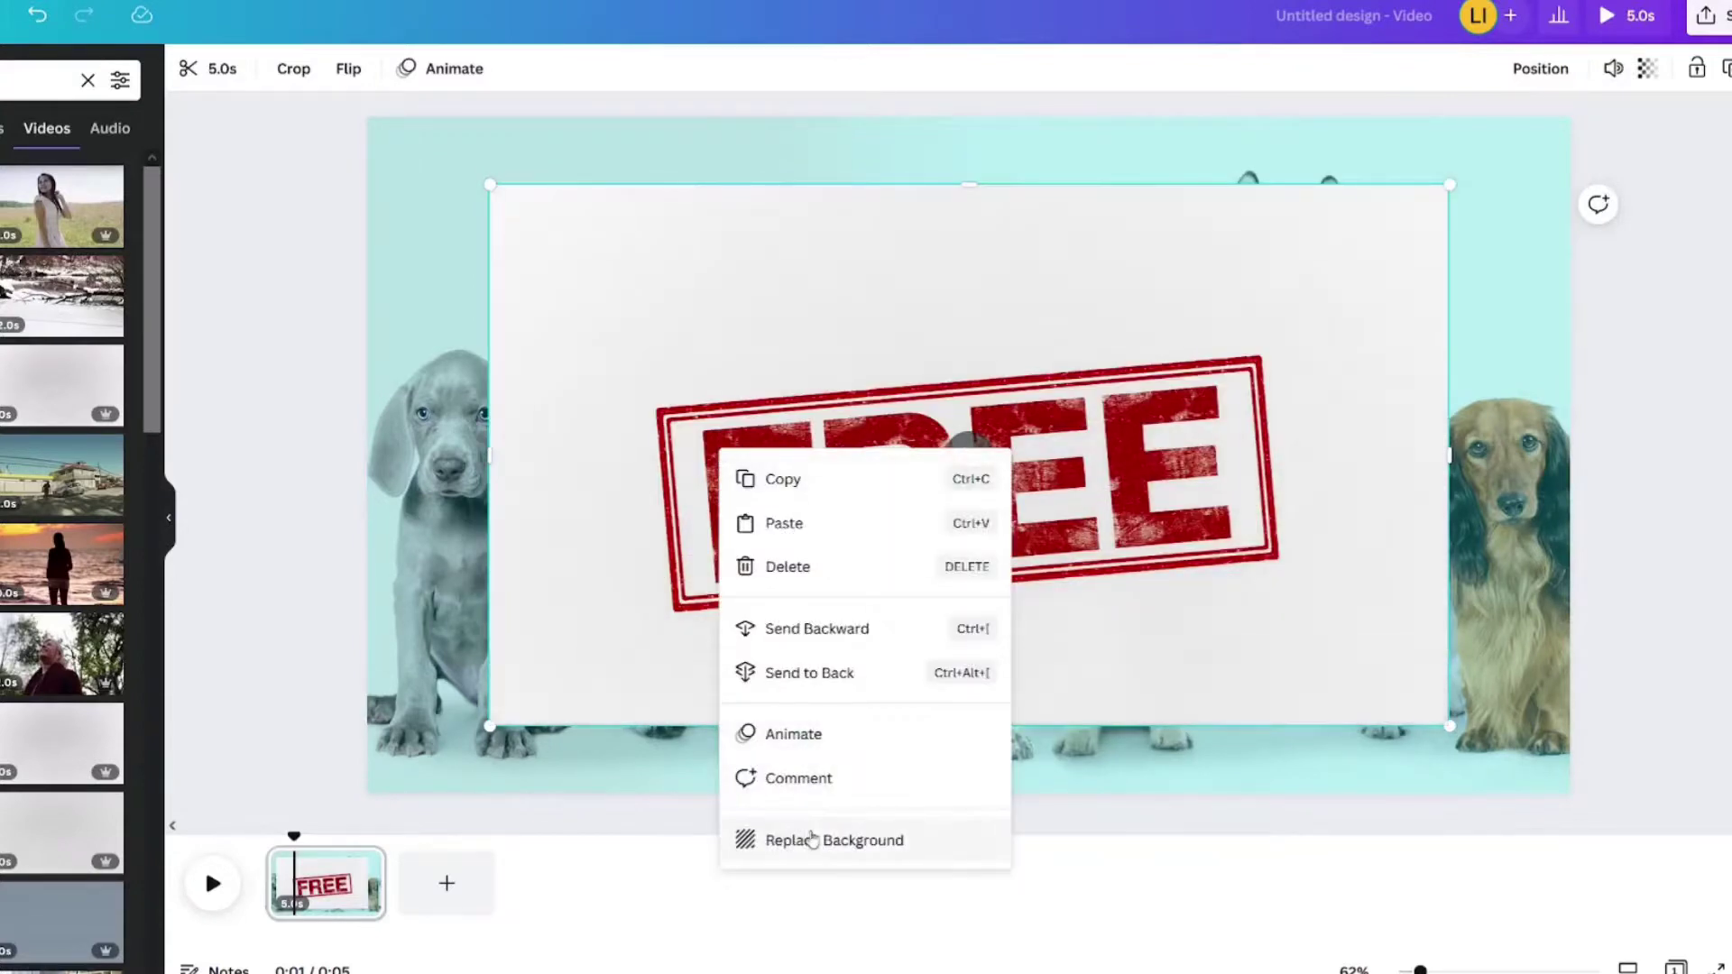
click(808, 850)
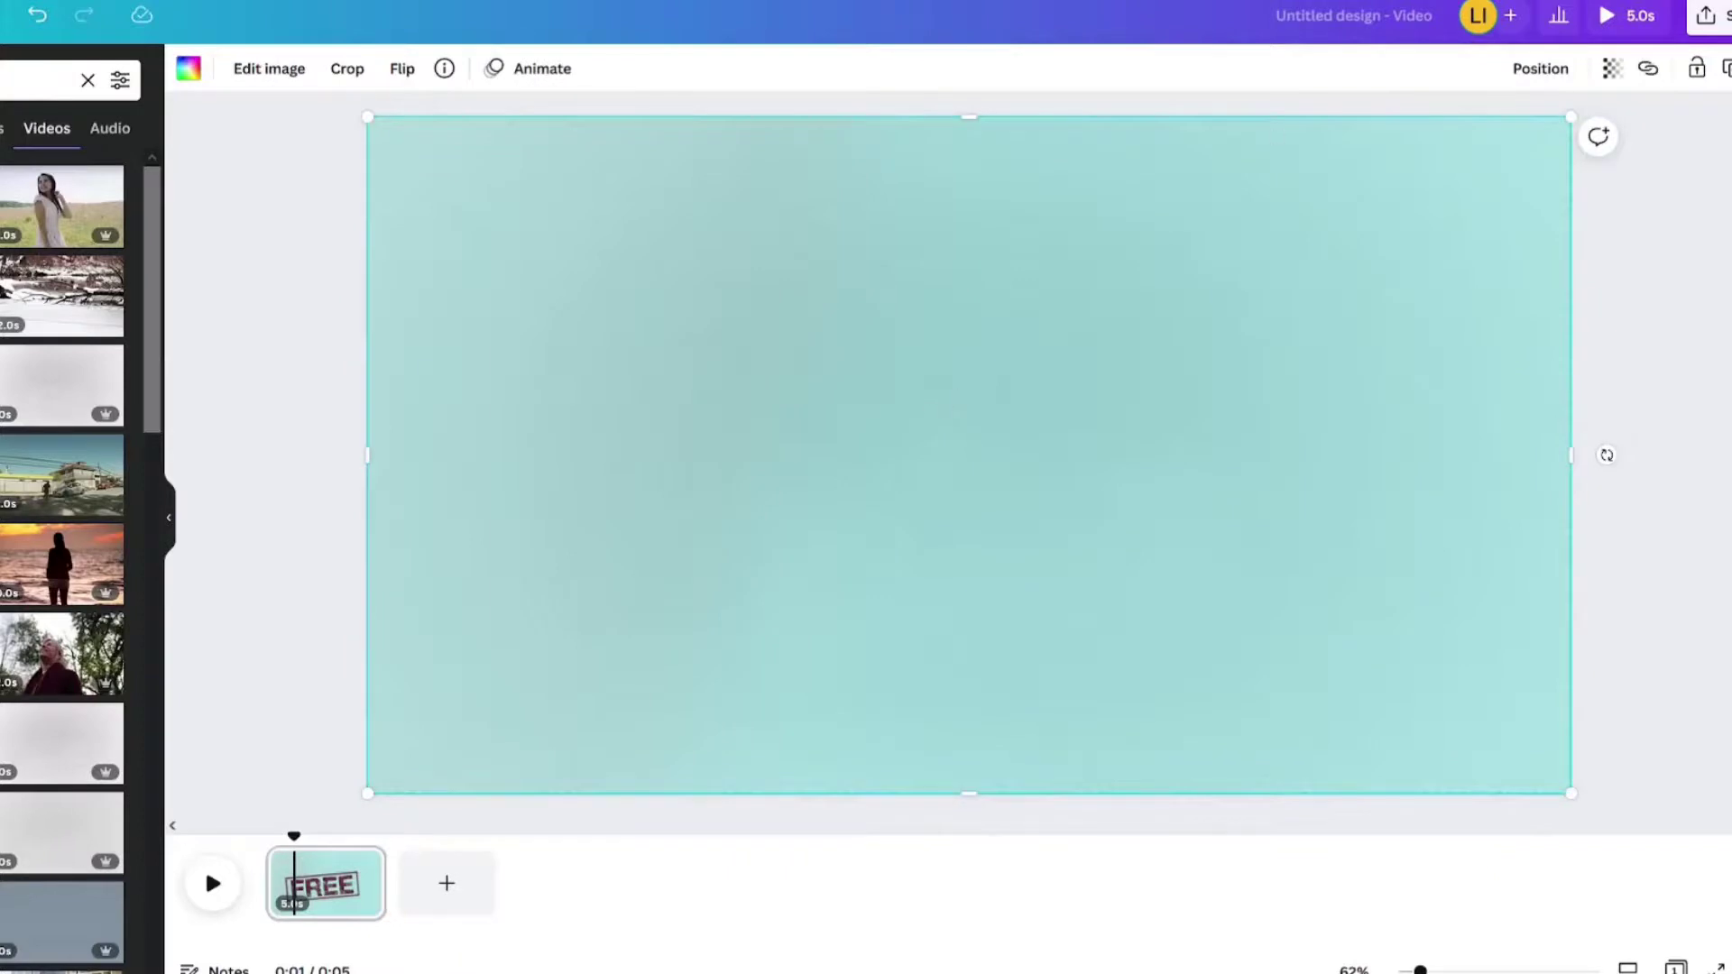